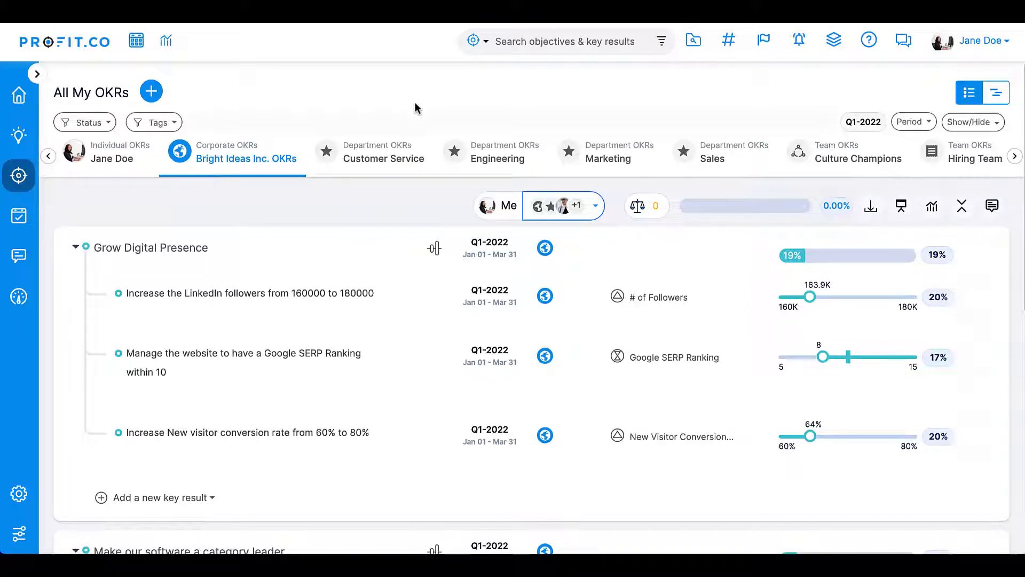
- Open the CFR Pulse Surveys settings and turn Pulse Surveys on
mouse_move(15, 497)
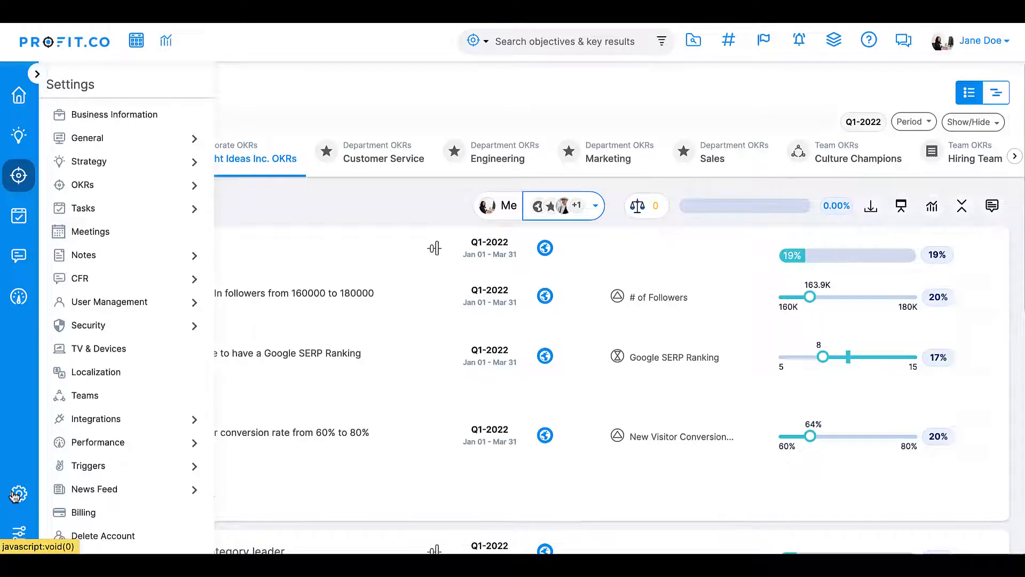
left_click(193, 278)
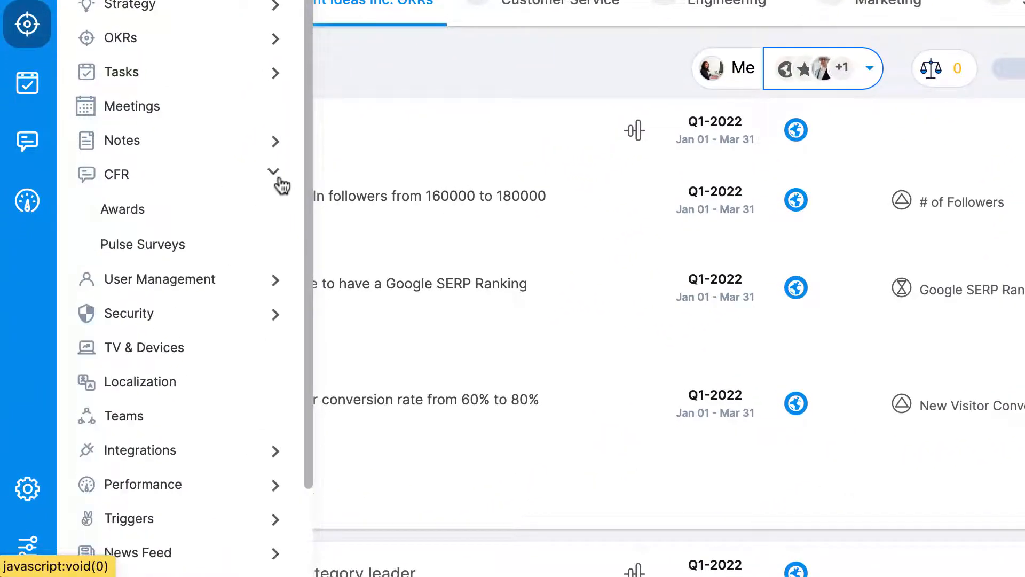
left_click(137, 246)
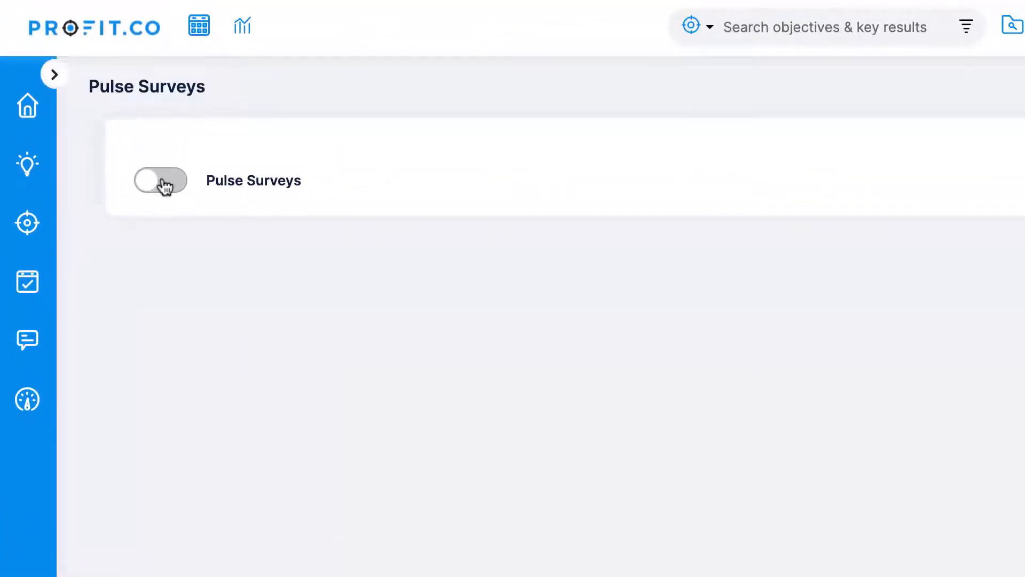
left_click(164, 186)
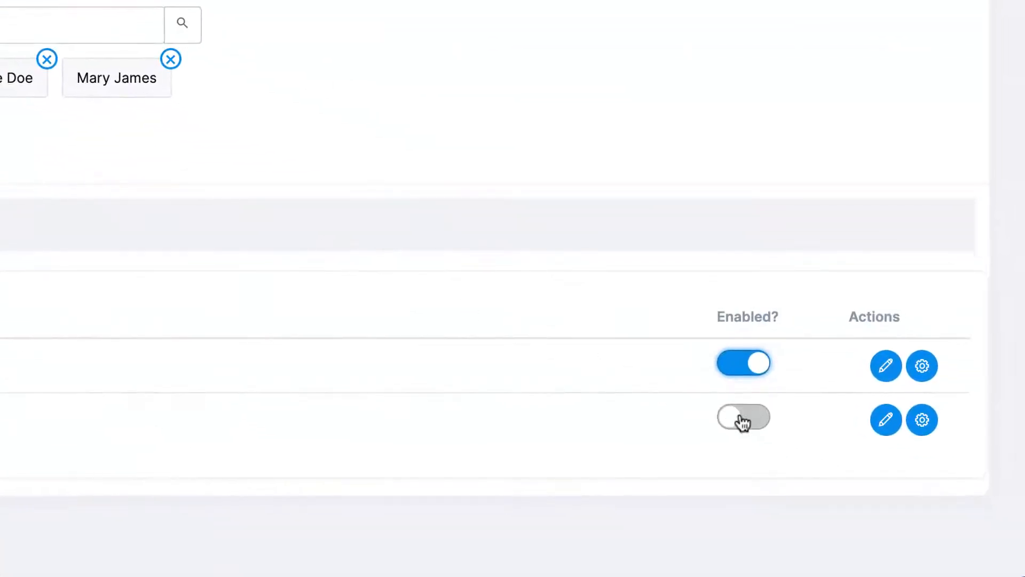
- Enable the eNPS survey template and disable the eNPS Pulse Survey template
left_click(743, 418)
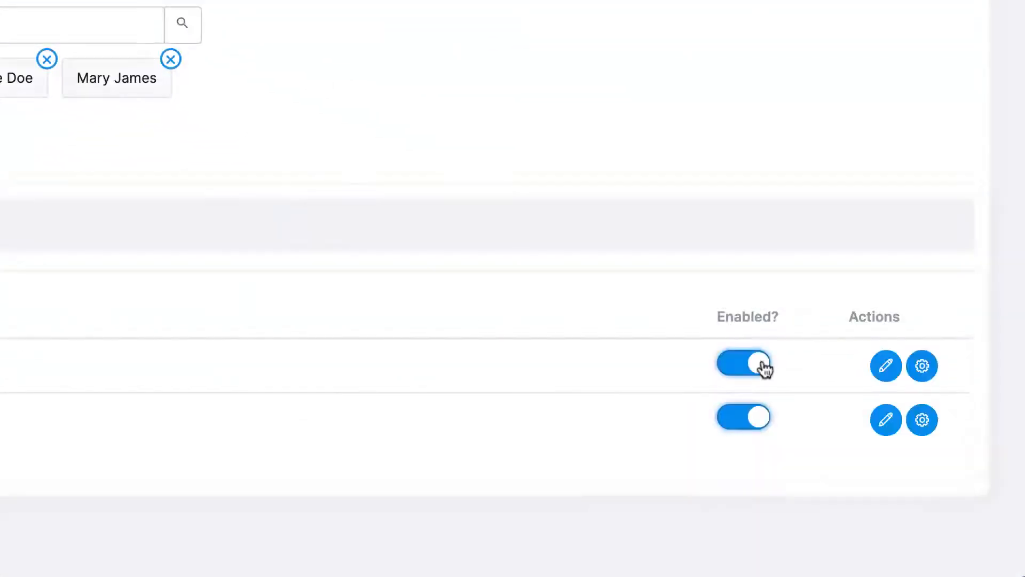
left_click(763, 363)
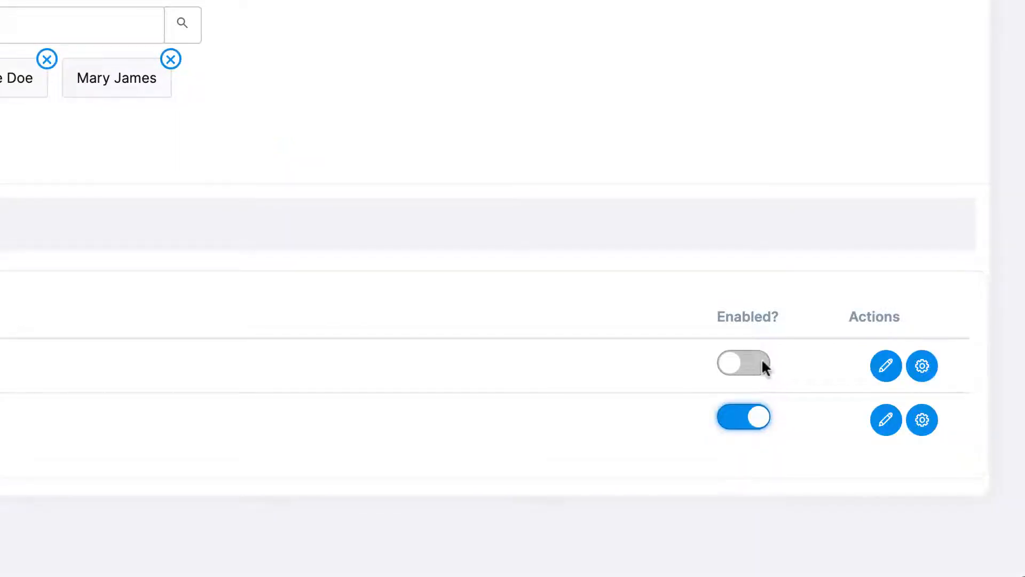
- Create a new pulse survey template named Employee Wellness Check and save it
left_click(183, 264)
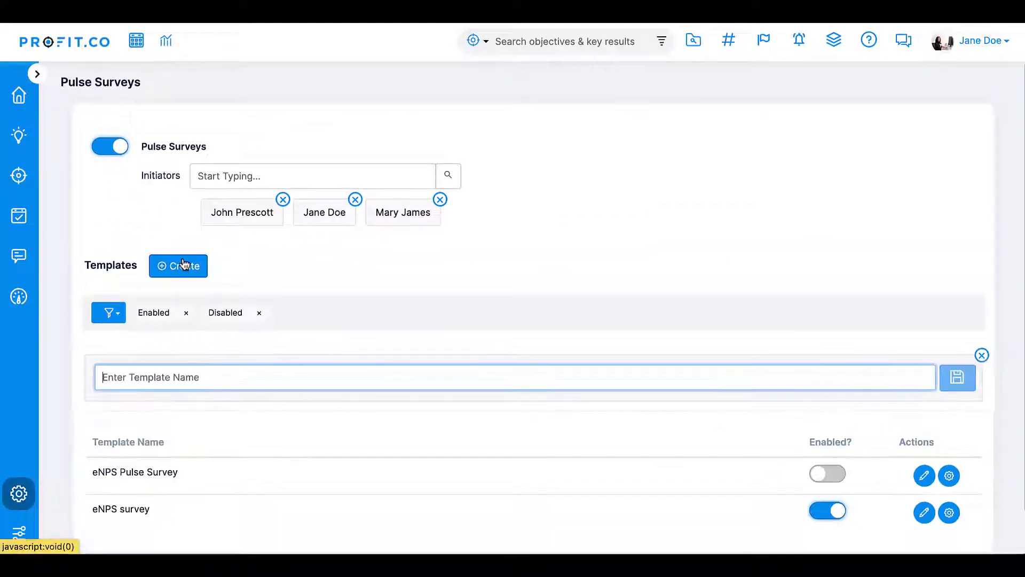
type("Employee Wellness Check")
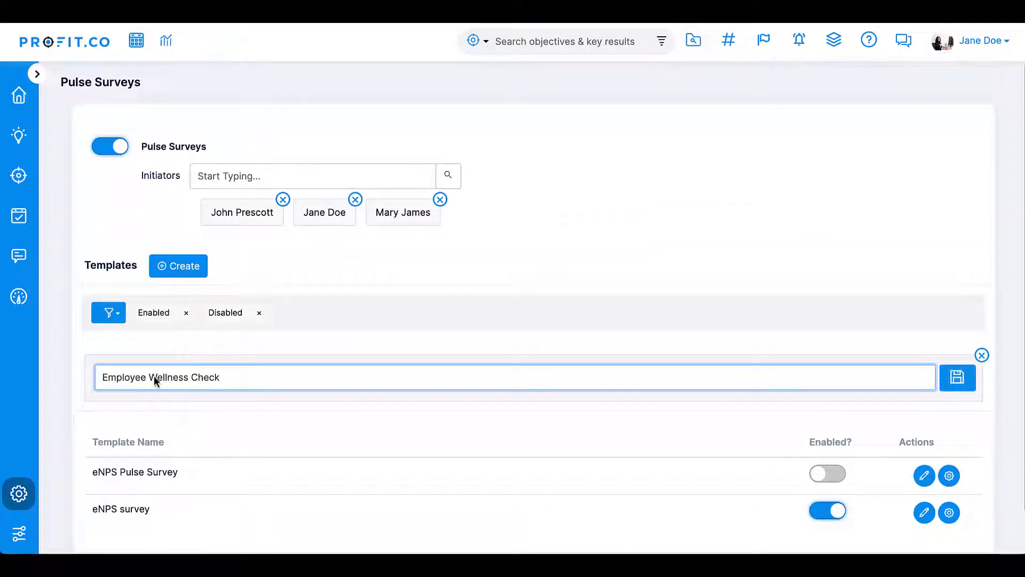
left_click(958, 380)
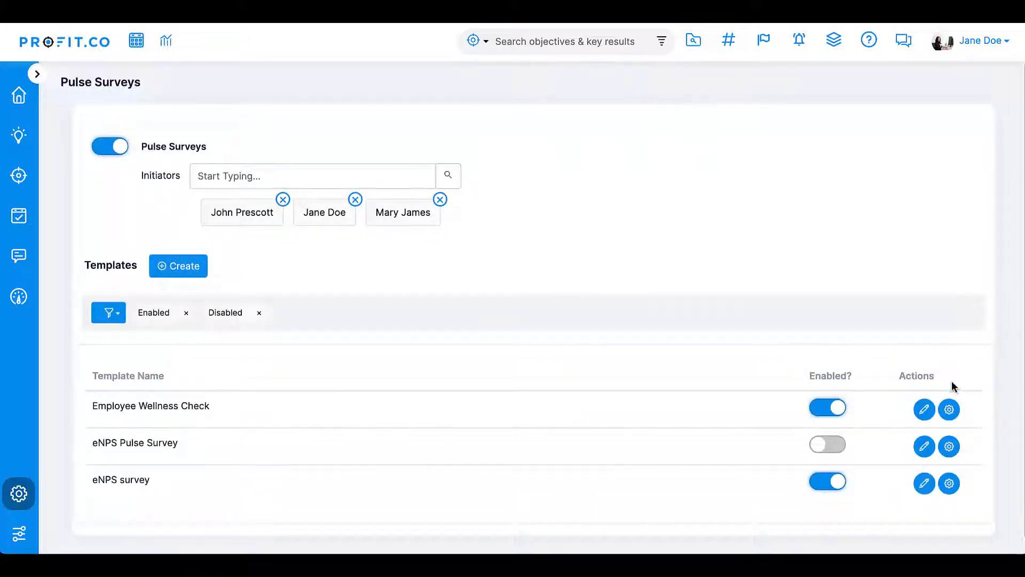
- Open the Employee Wellness Check survey builder and add a Star question to the Questions section
left_click(948, 410)
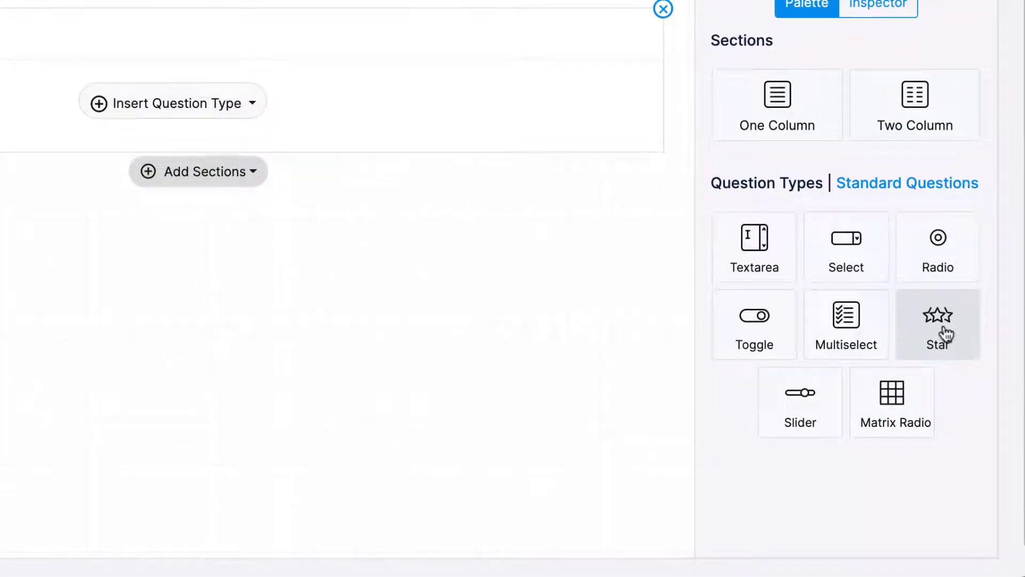
left_click_drag(945, 334, 187, 145)
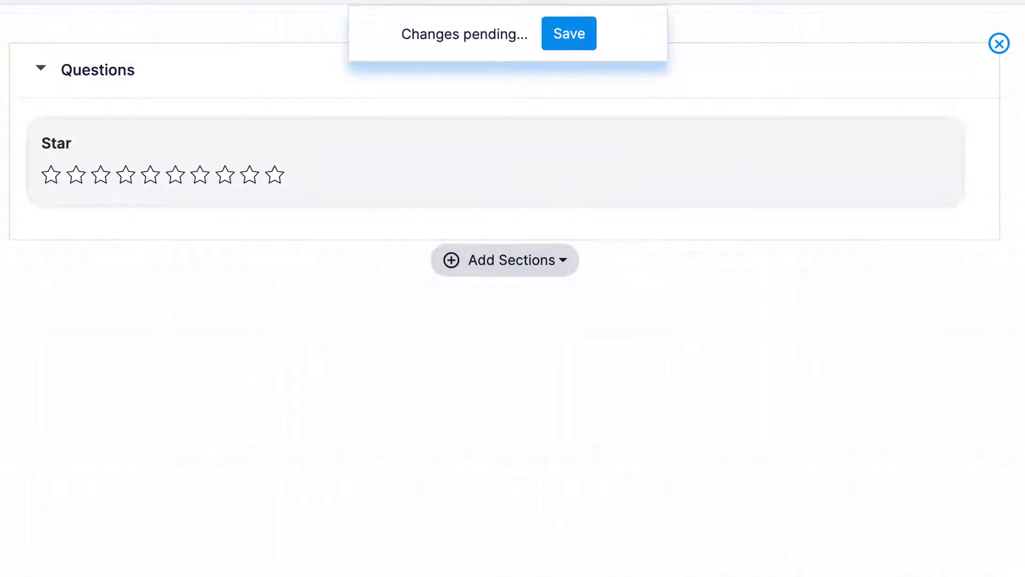
- Add a two-column section below and place Radio and Toggle questions in it
left_click_drag(923, 167, 183, 259)
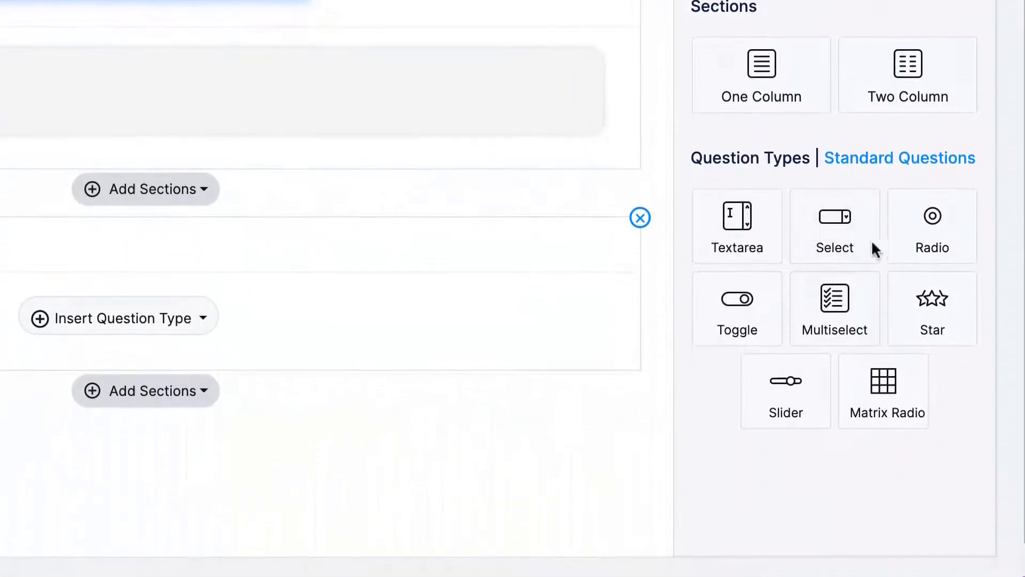
left_click_drag(933, 271, 57, 382)
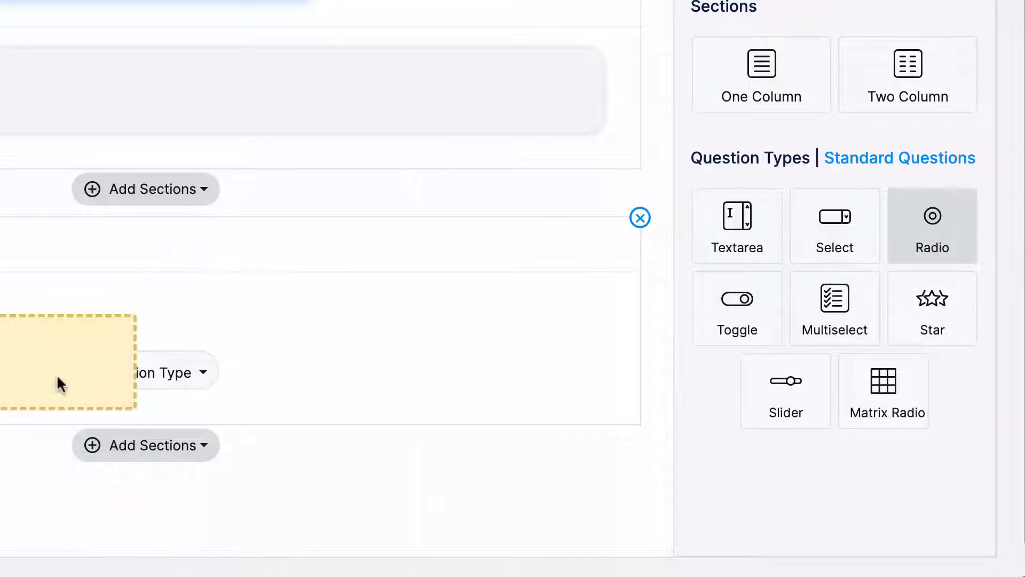
left_click_drag(744, 300, 108, 323)
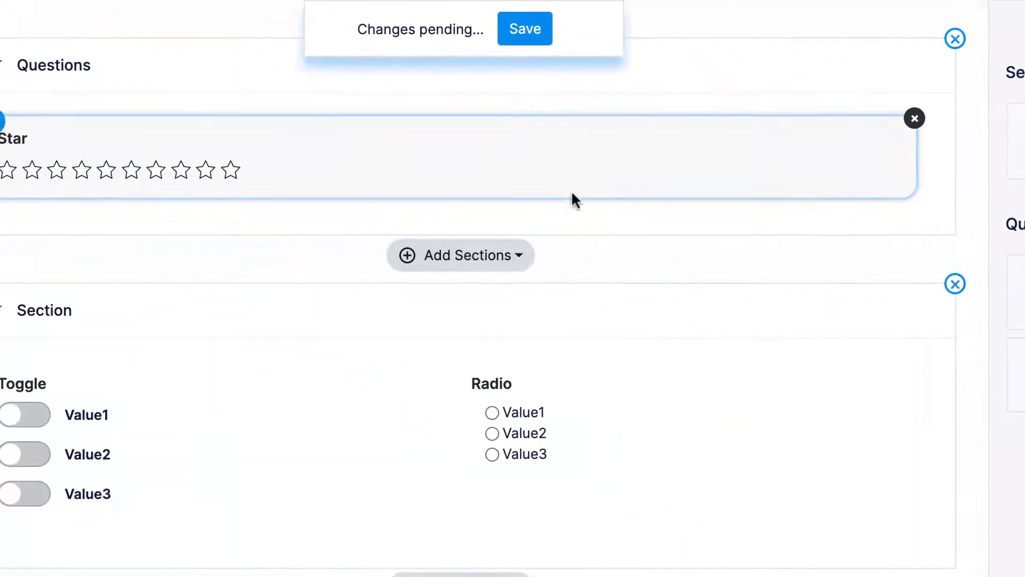
- Rename the Star question to "How would you rate your mood at work?" in its properties
left_click(567, 174)
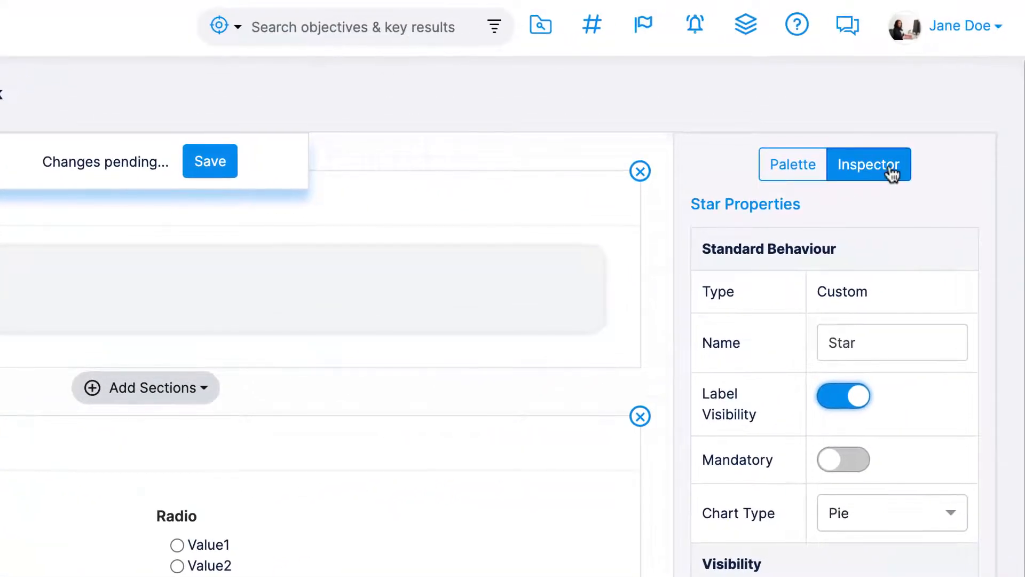
left_click(892, 166)
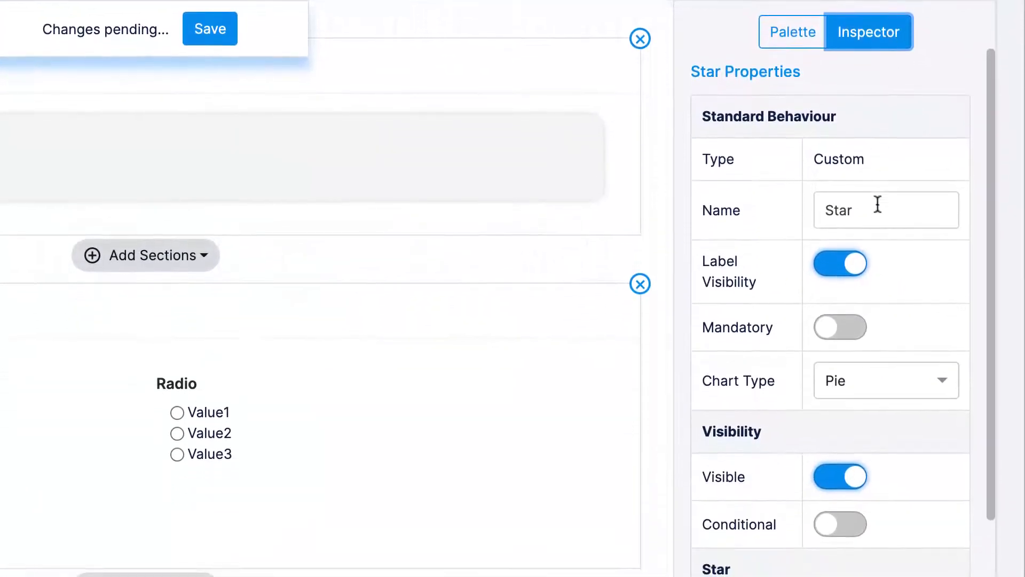
double_click(823, 219)
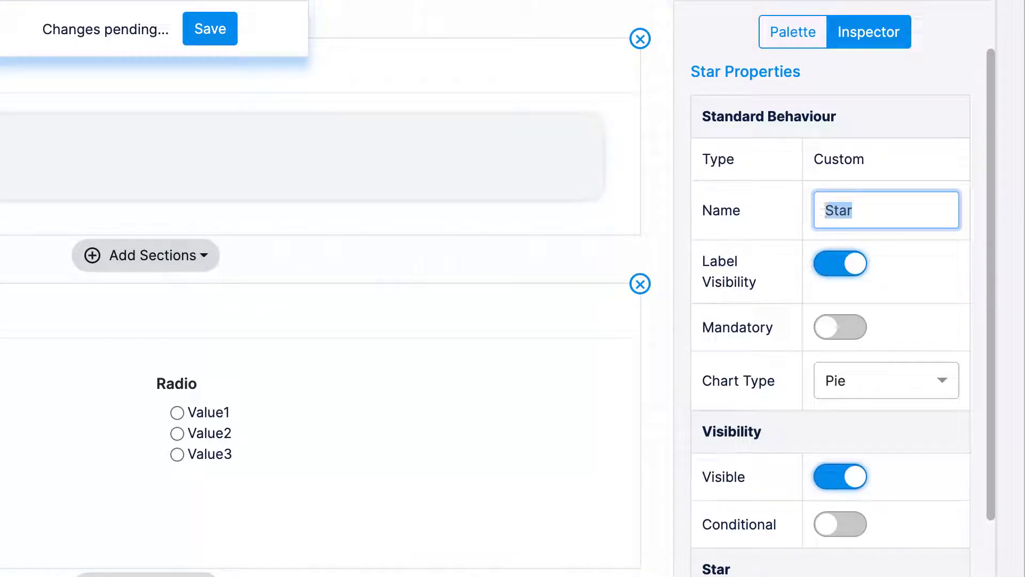
type("How would you rate your mood at work?")
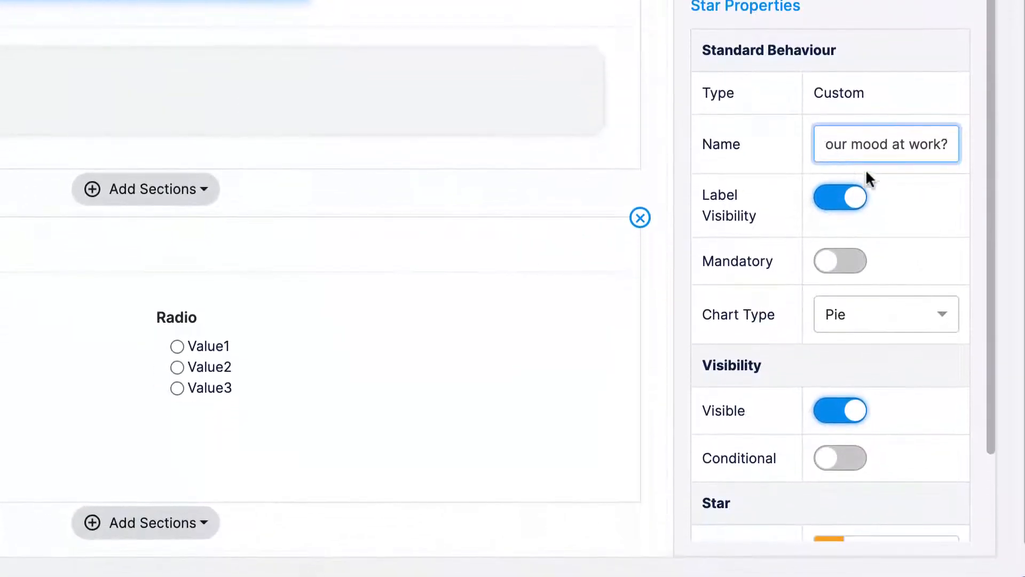
- Make the star question mandatory while keeping its label visible
left_click(909, 216)
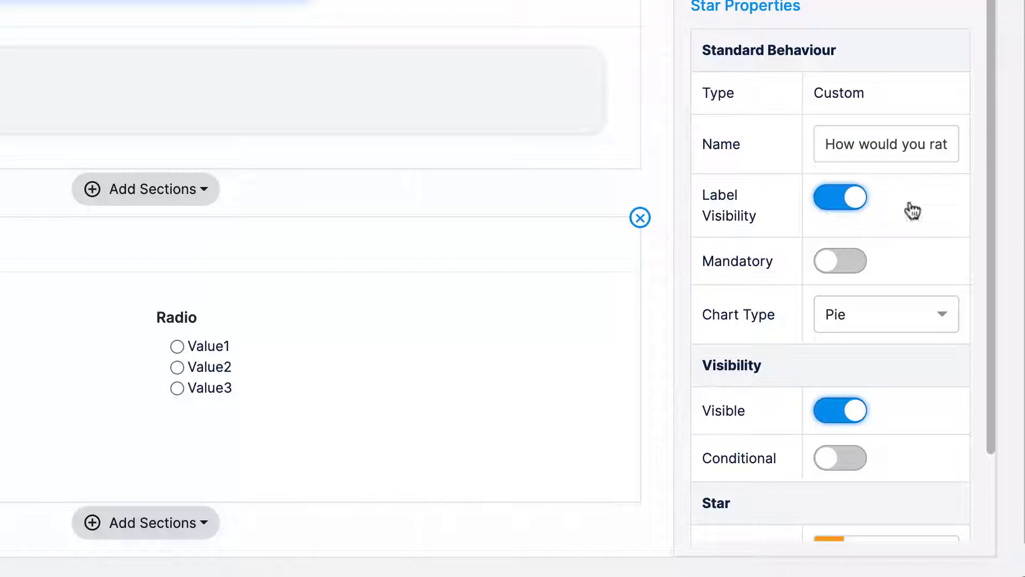
left_click(833, 211)
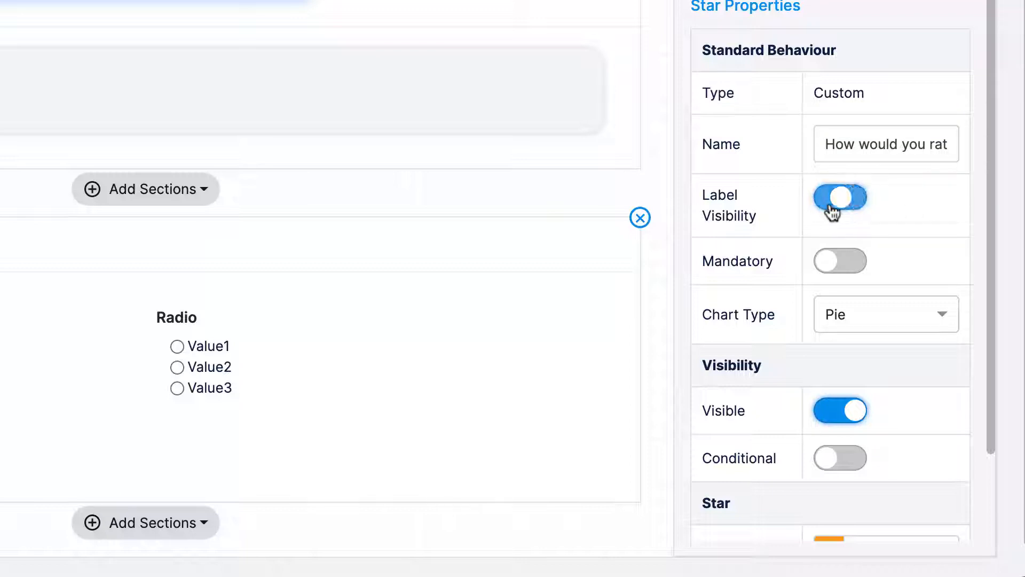
left_click(832, 212)
left_click(836, 263)
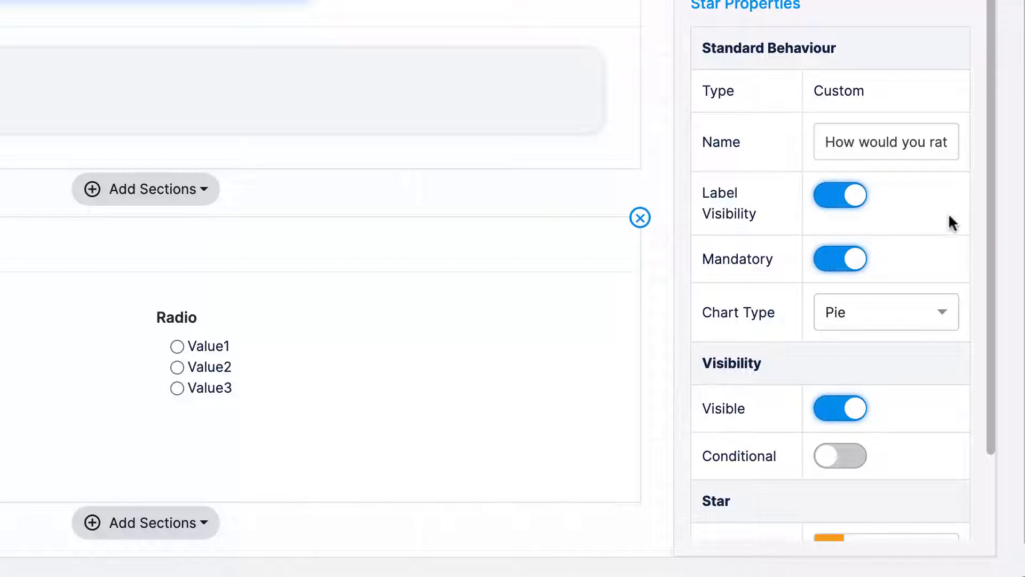
- Review the star question's chart type options, then return to the question palette
scroll(949, 221, "down", 2)
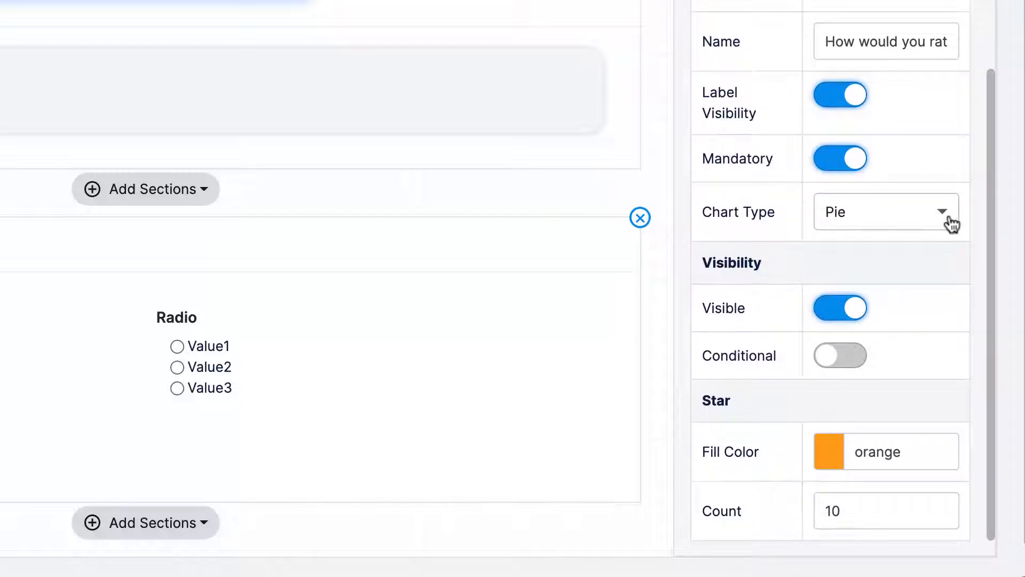
left_click(951, 224)
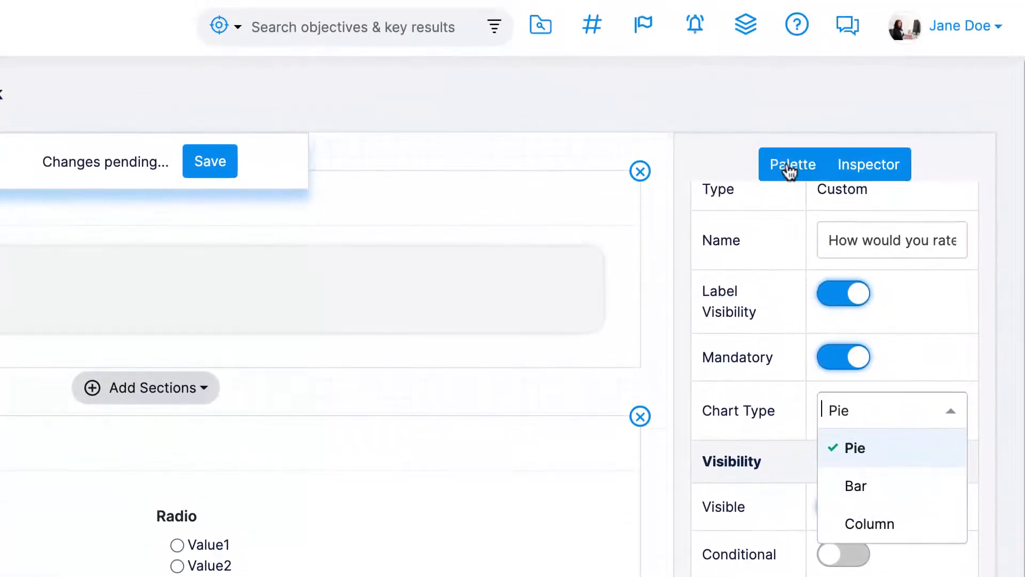
left_click(789, 172)
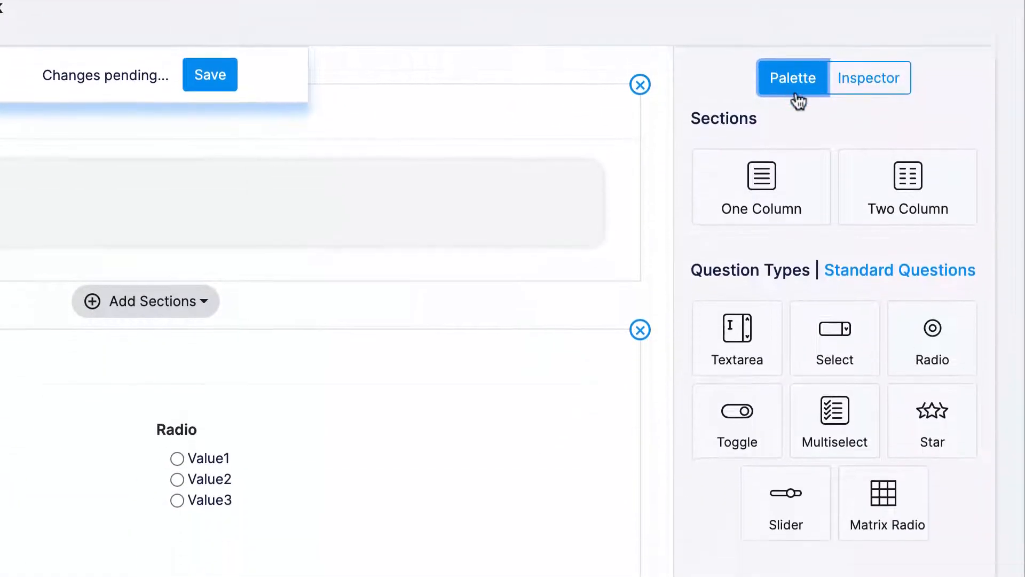
- Add the standard question "How likely are you to recommend Bright Ideas Inc. as a potential workplace to your friends?" to the second section
left_click(900, 161)
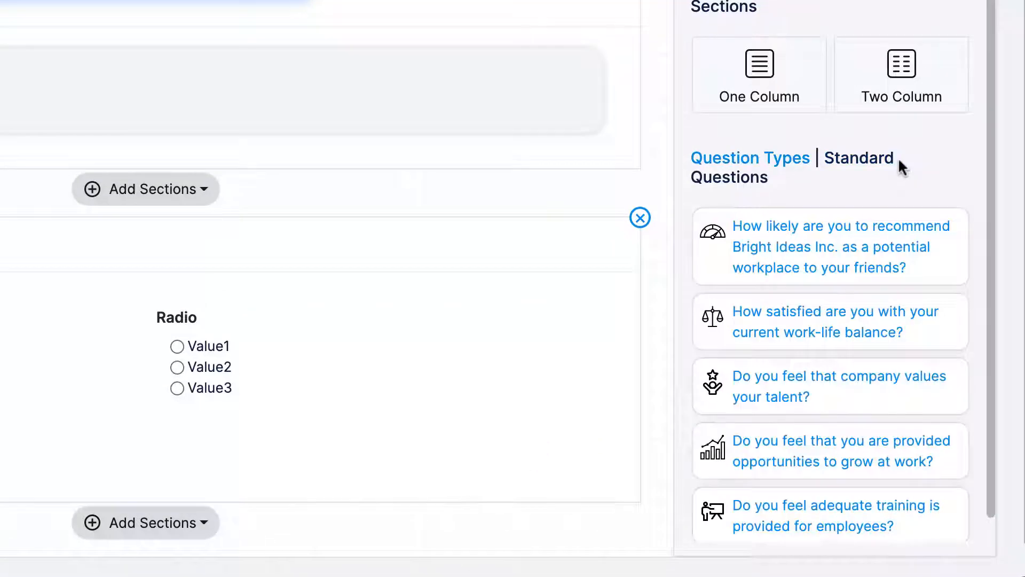
left_click(316, 370)
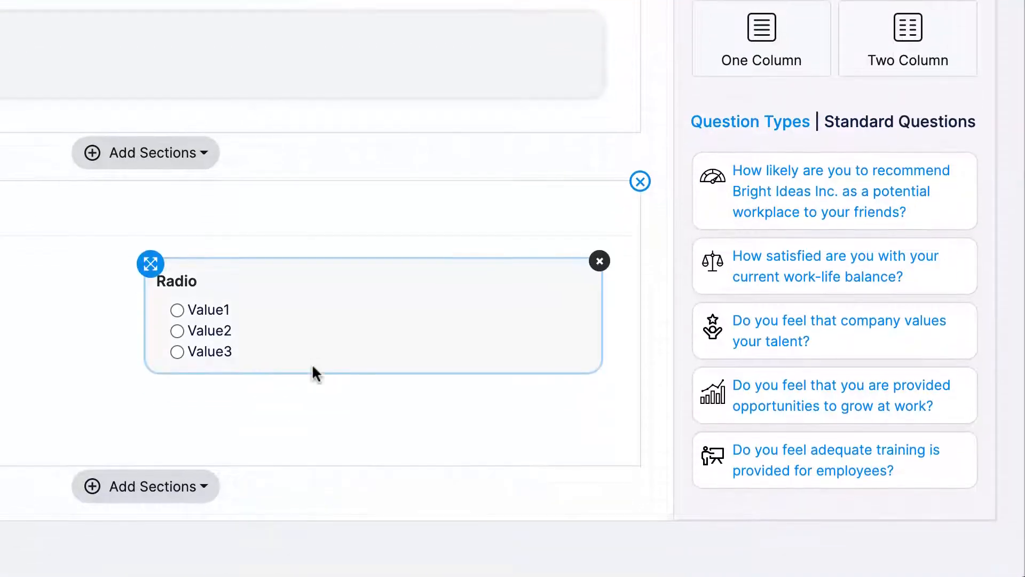
left_click_drag(723, 242, 49, 299)
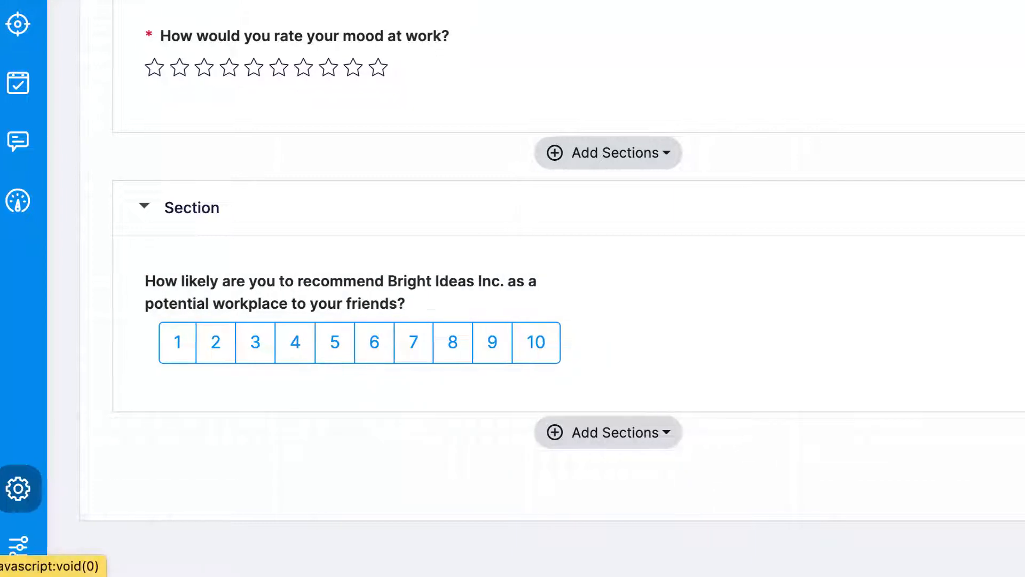
- Add the standard question about opportunities to grow at work beside it and save the survey
left_click_drag(802, 416, 0, 336)
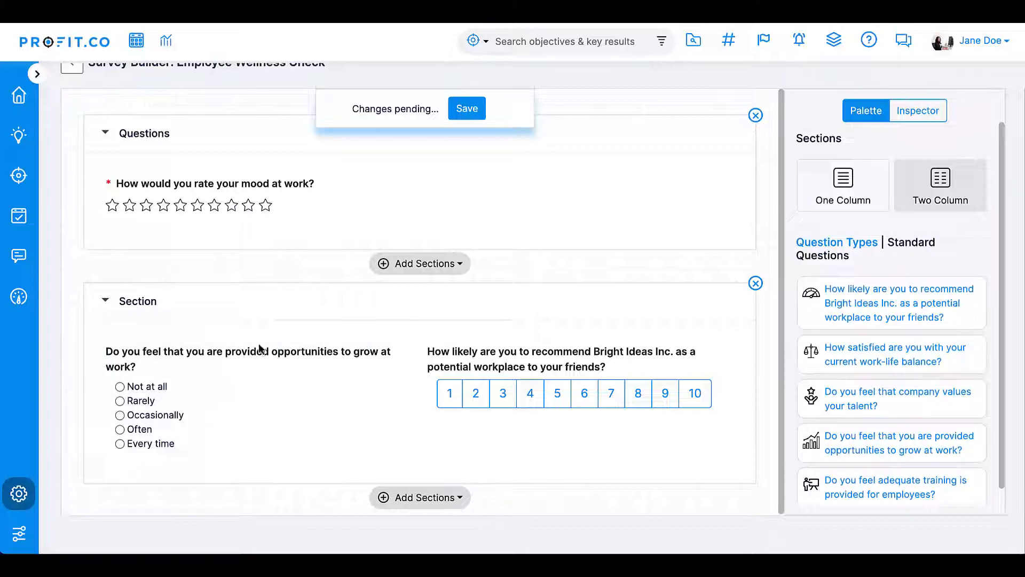
left_click(472, 109)
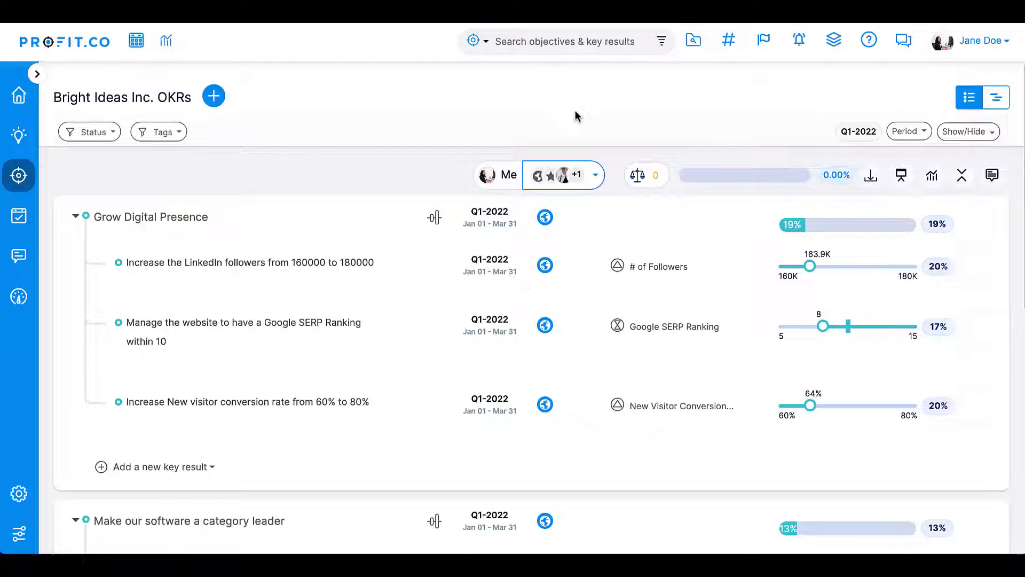
- Return to Pulse Surveys settings and add the fifth employee as an additional survey initiator
left_click(18, 494)
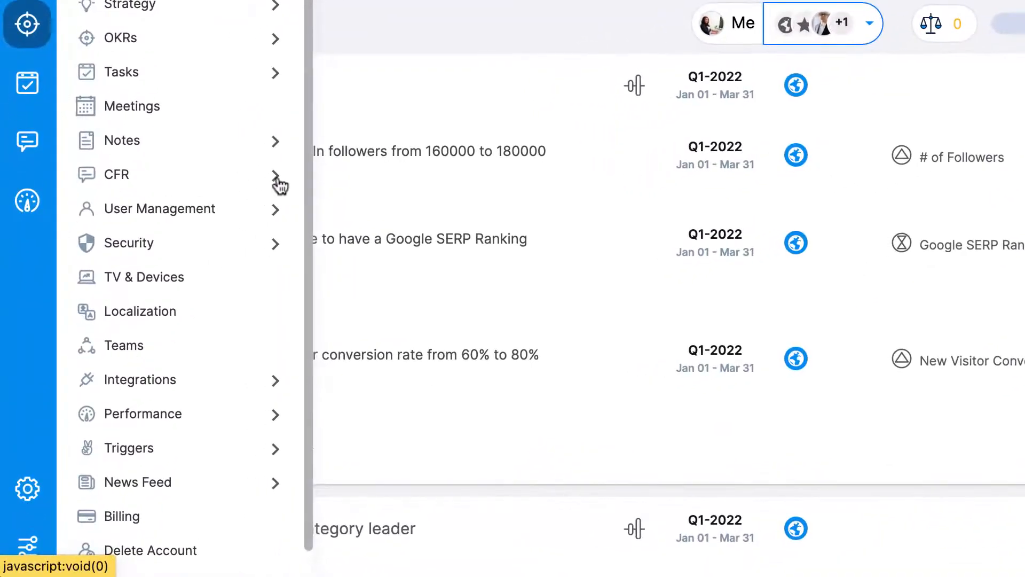
left_click(193, 280)
left_click(168, 249)
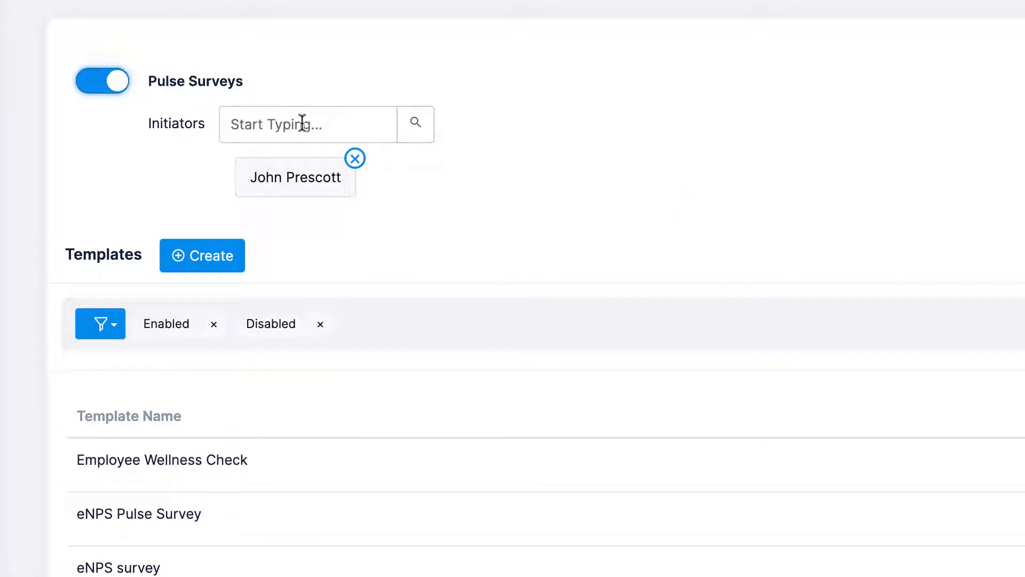
left_click(413, 128)
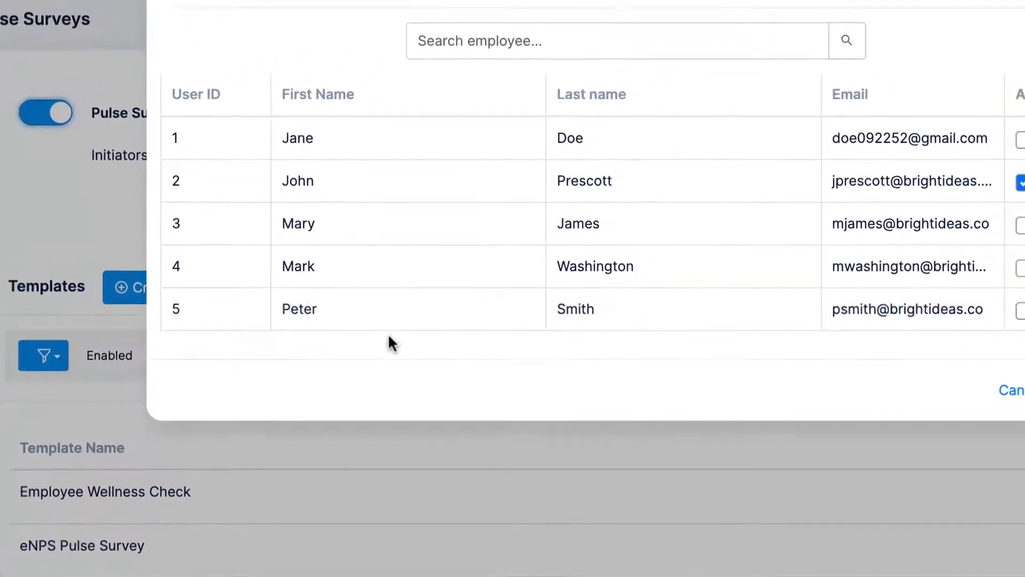
left_click(1021, 311)
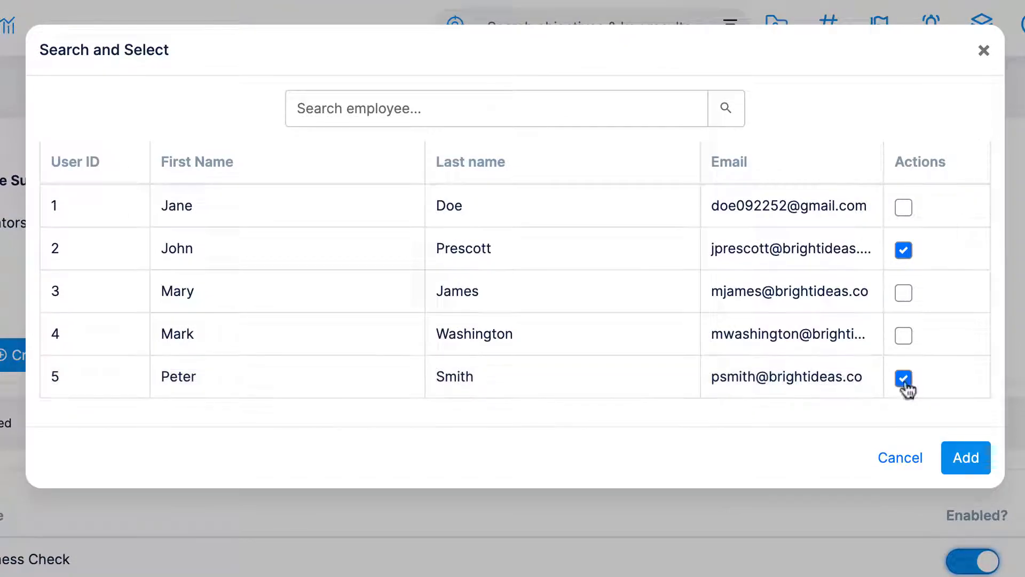
key("Return")
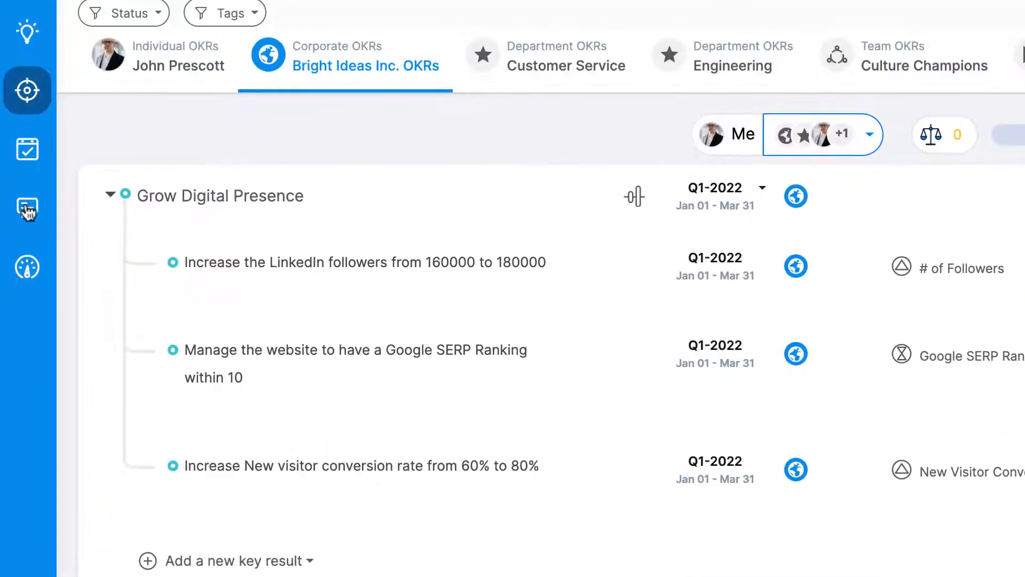
- Open the pulse surveys list in the CFR module
left_click(25, 209)
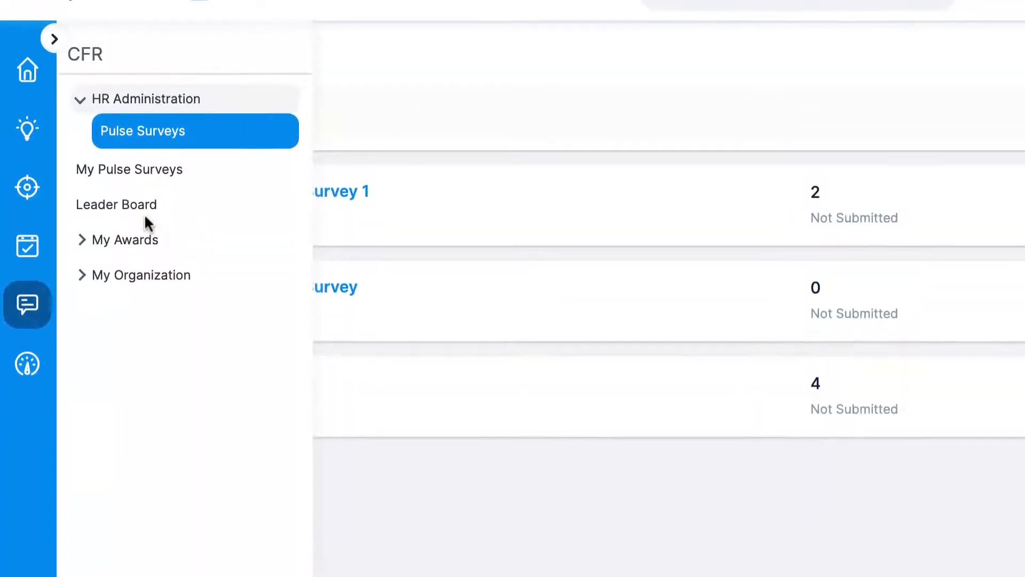
left_click(185, 166)
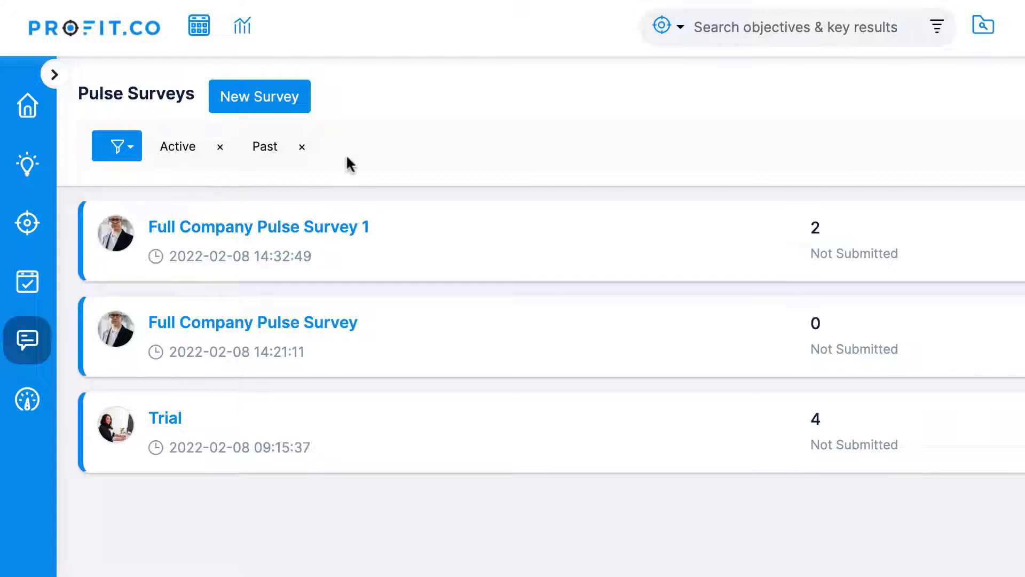
- Start a new survey from the Employee Wellness Check template with the headline "Check-In for March 2022"
left_click(268, 100)
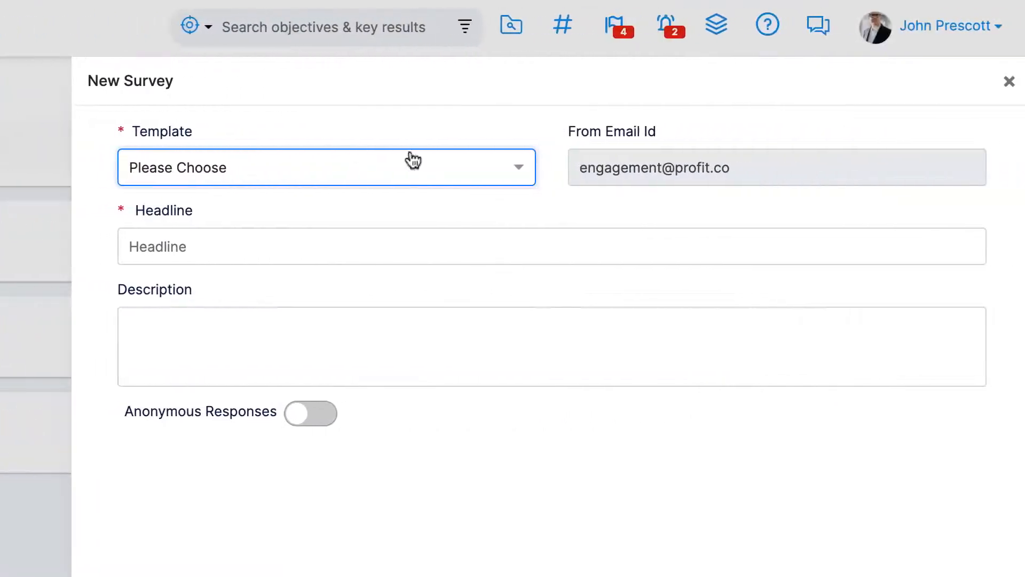
left_click(515, 170)
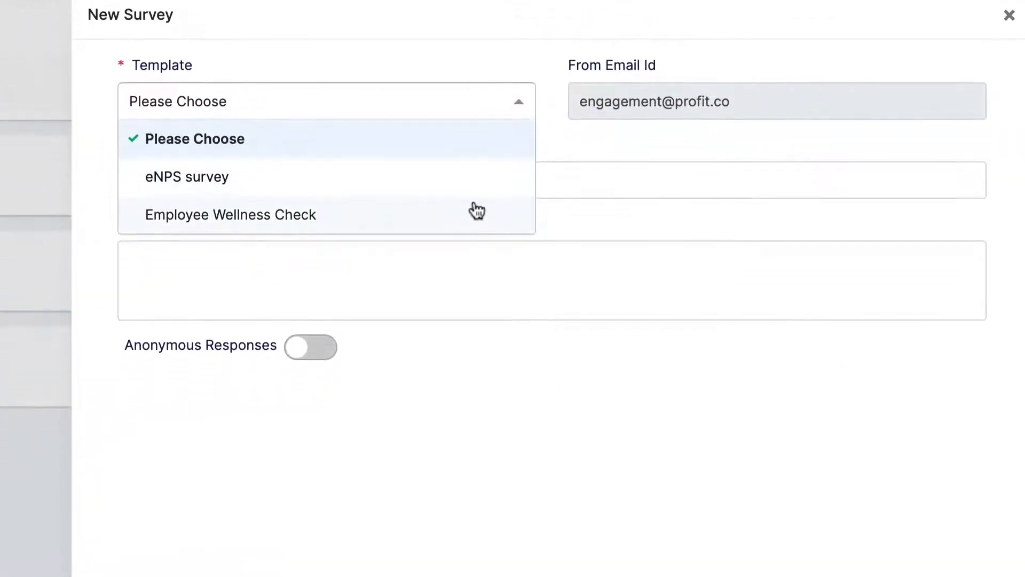
left_click(477, 275)
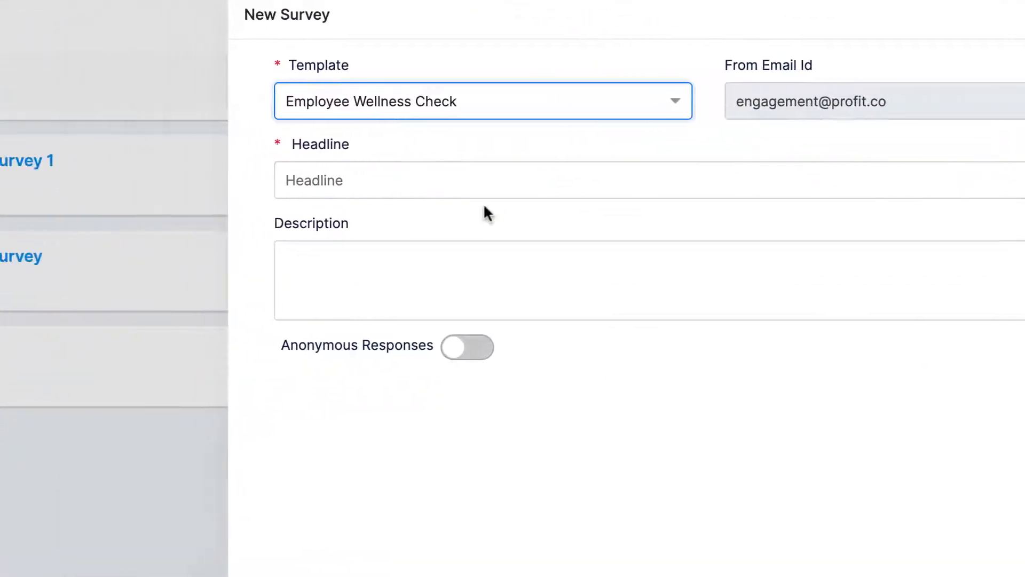
left_click(305, 191)
type("C")
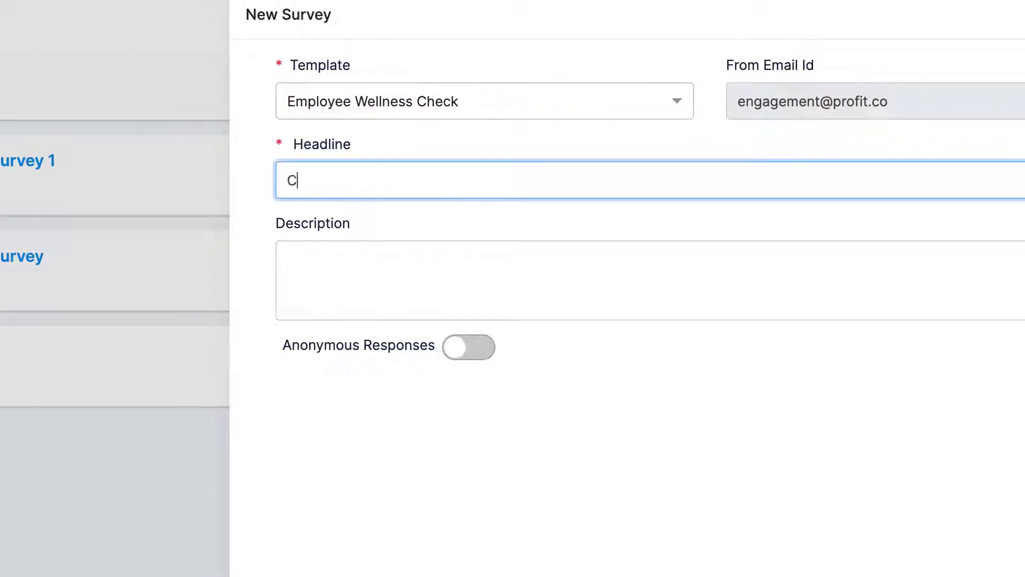
type("heck-In for March 2022")
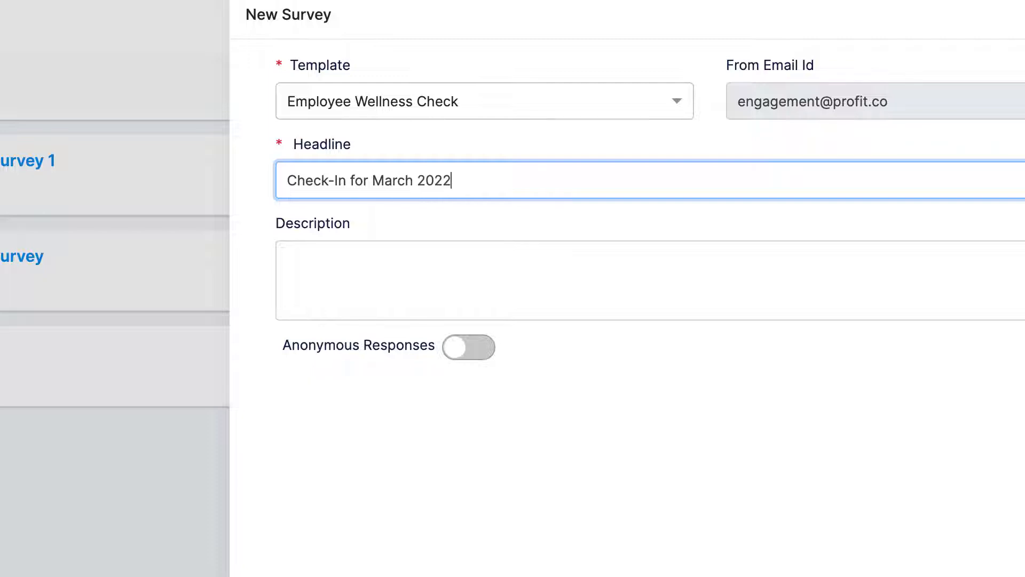
key("Tab")
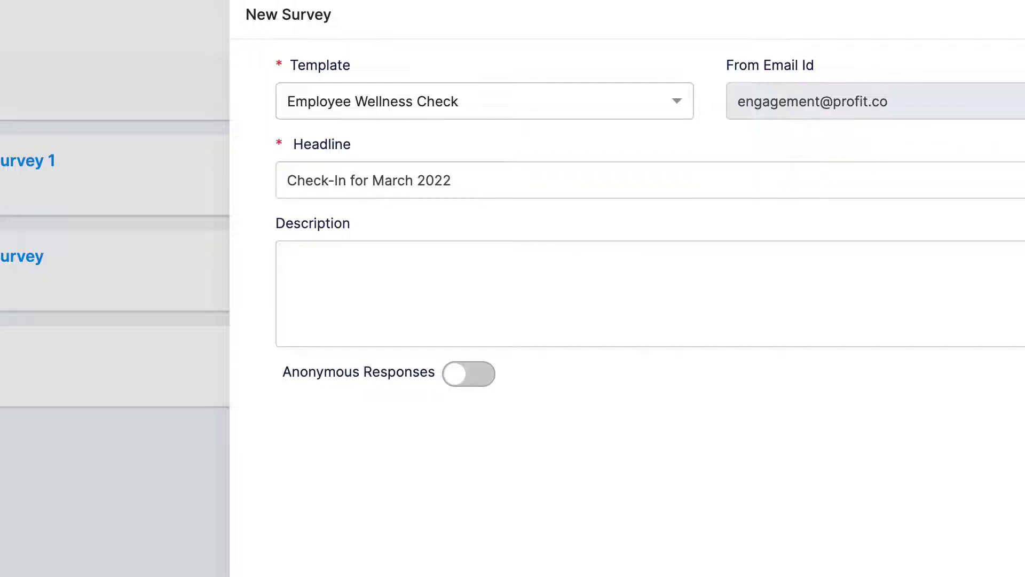
- Add the description "Checking in on employee wellness." and create the survey
type("Checking in on employee wellness.")
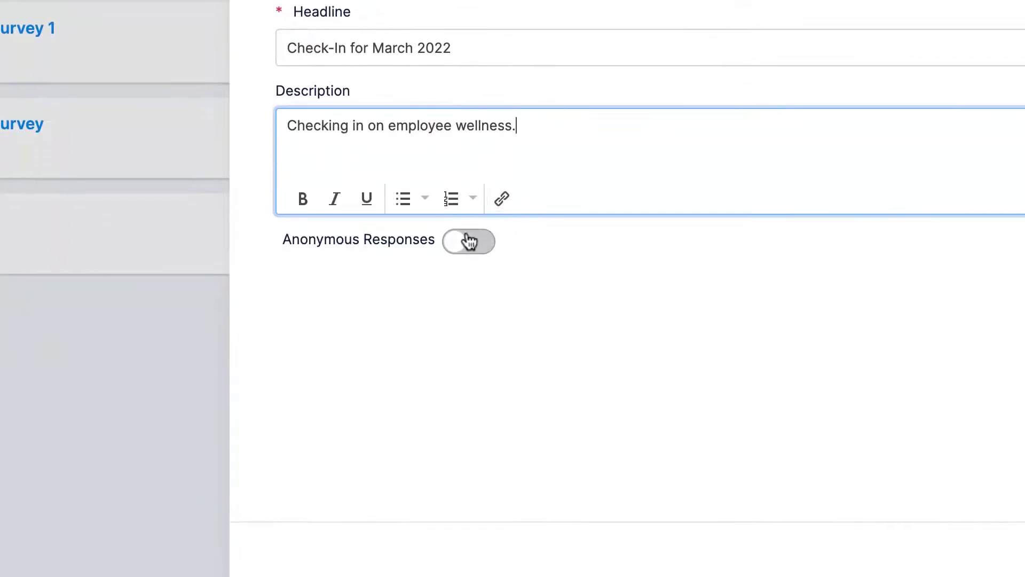
left_click(469, 242)
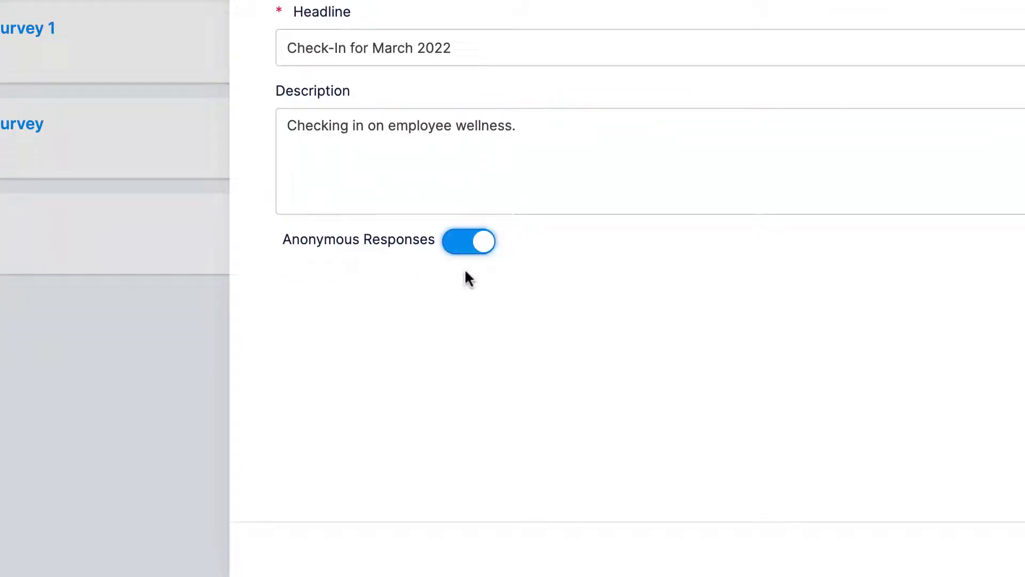
left_click(472, 242)
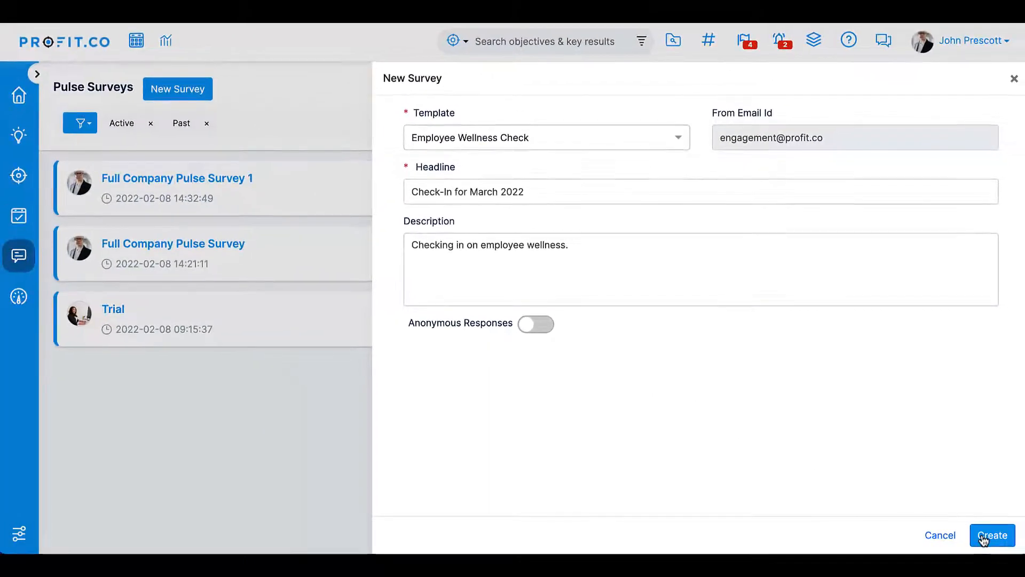
left_click(982, 538)
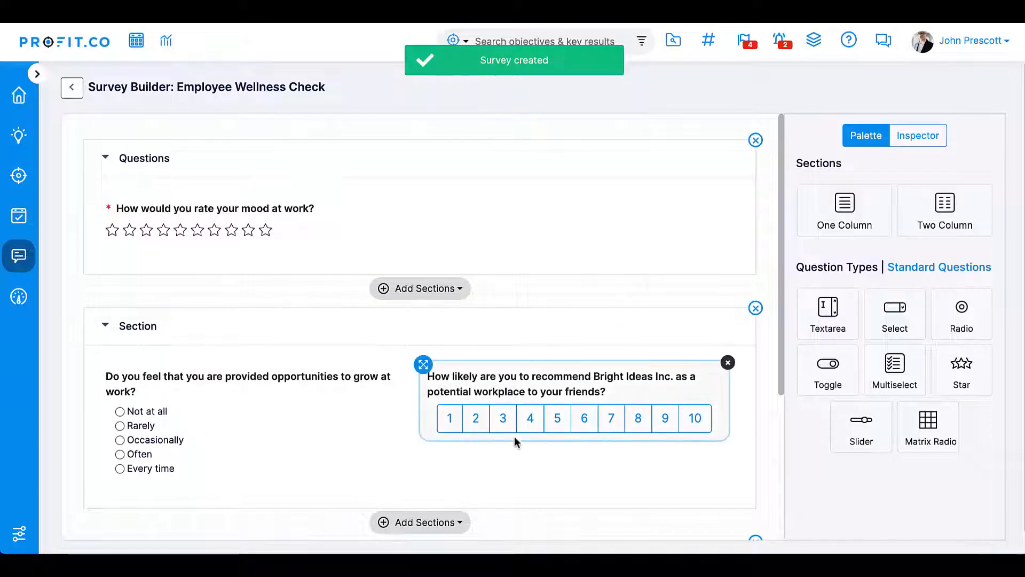
- Set the recommendation question's chart type to GAUGE in its properties
left_click(505, 394)
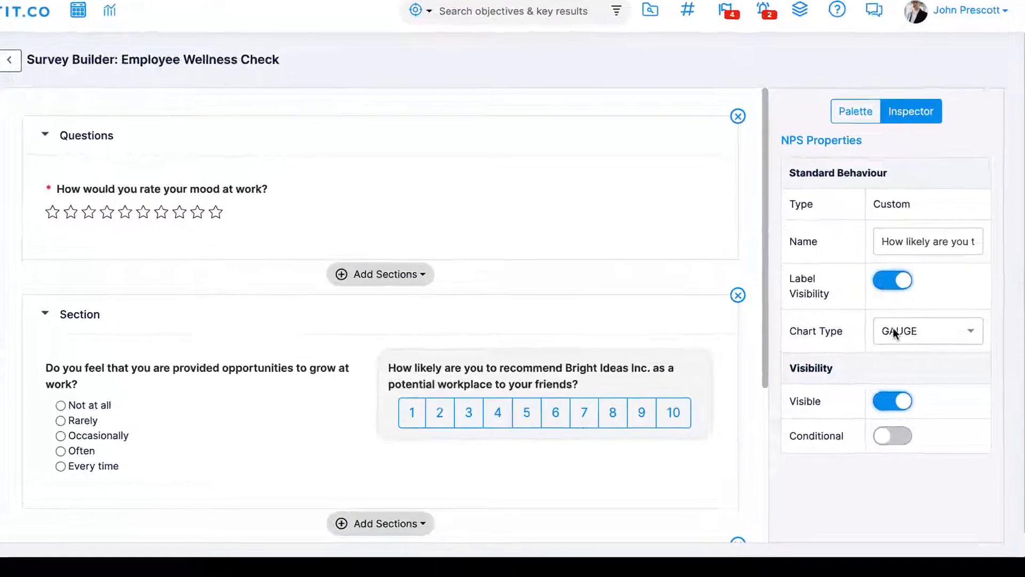
left_click(902, 342)
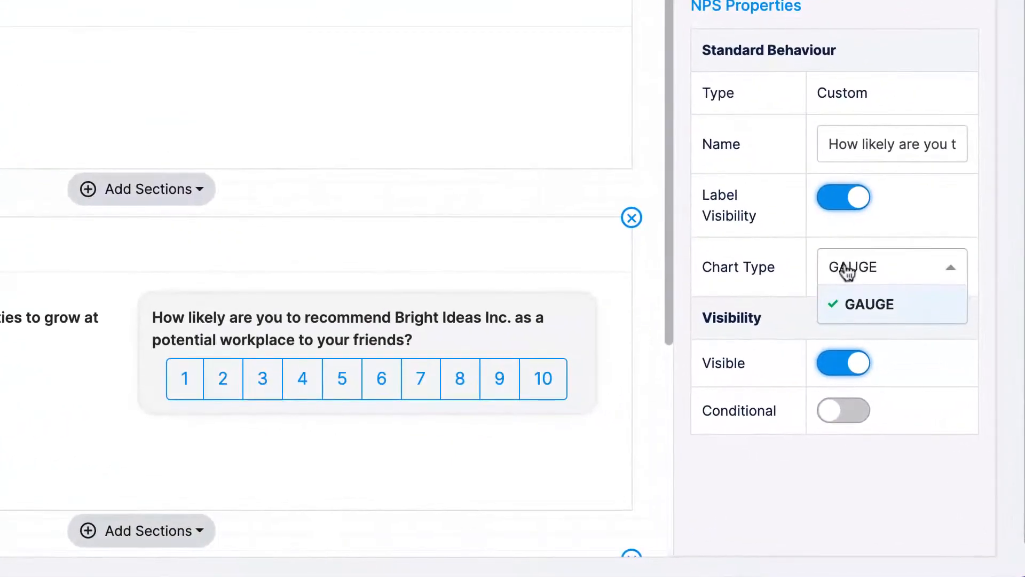
left_click(851, 305)
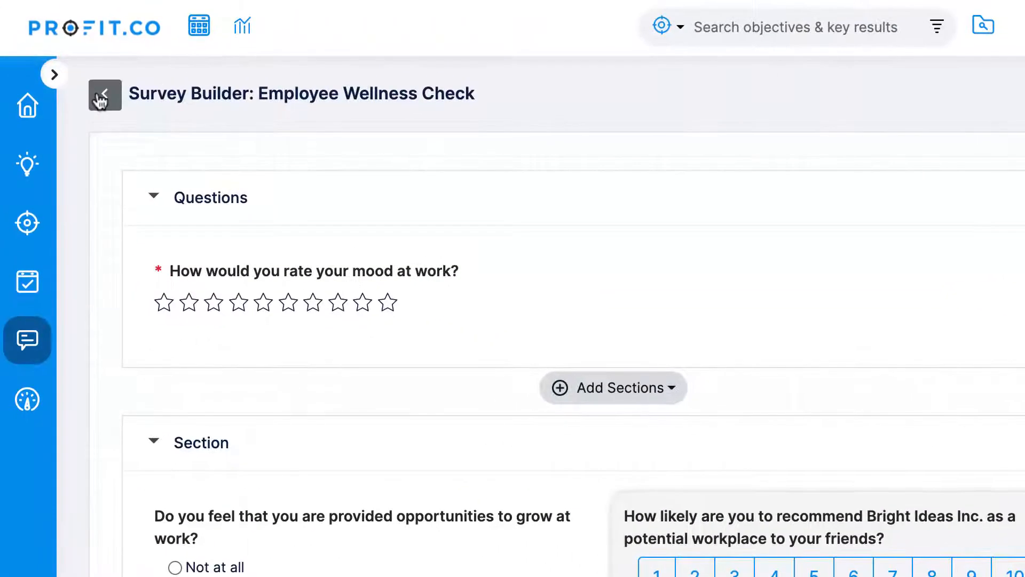
- Return to the pulse surveys list and open the Check-In for March 2022 survey
left_click(53, 73)
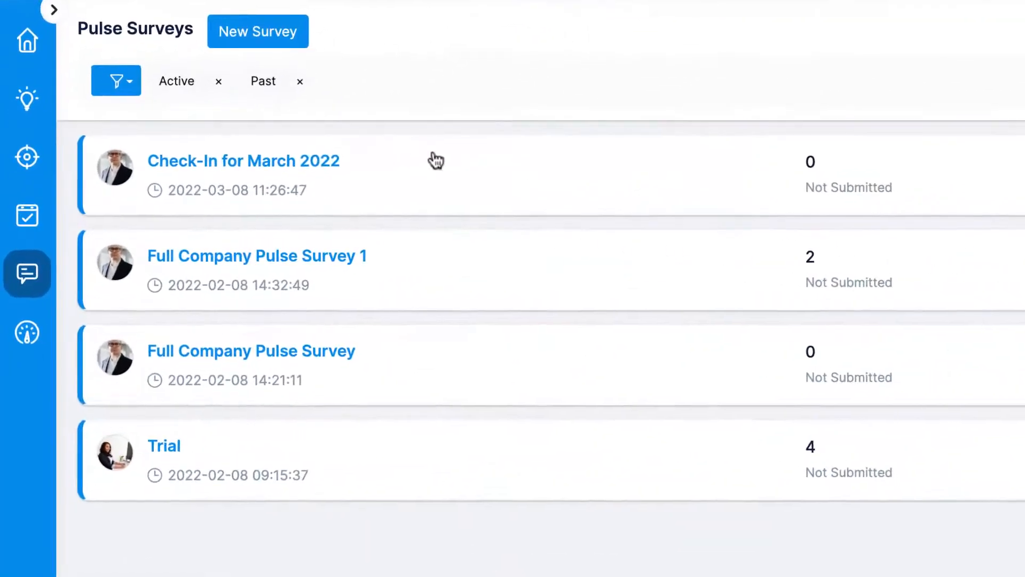
left_click(286, 177)
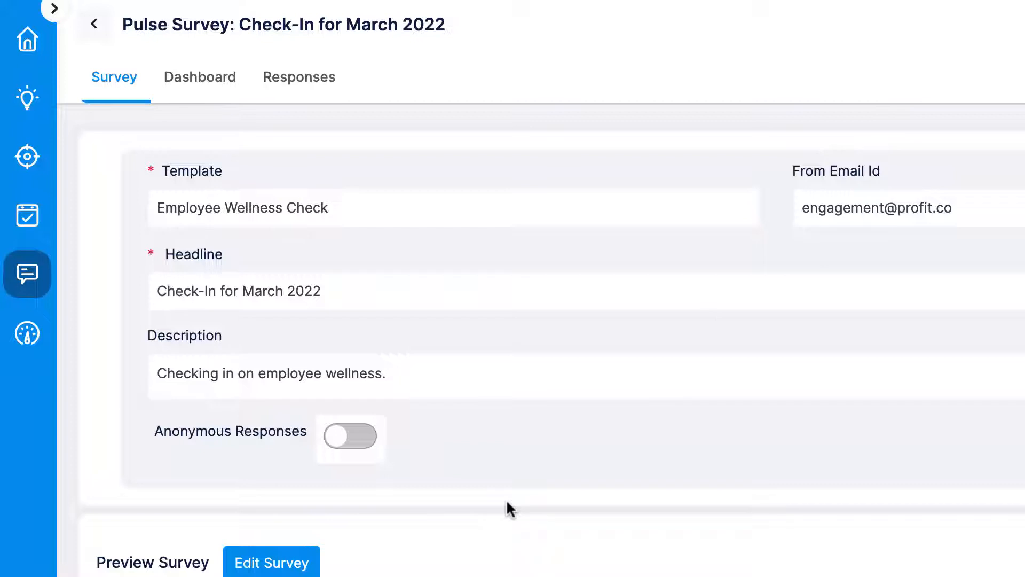
scroll(507, 509, "down", 2)
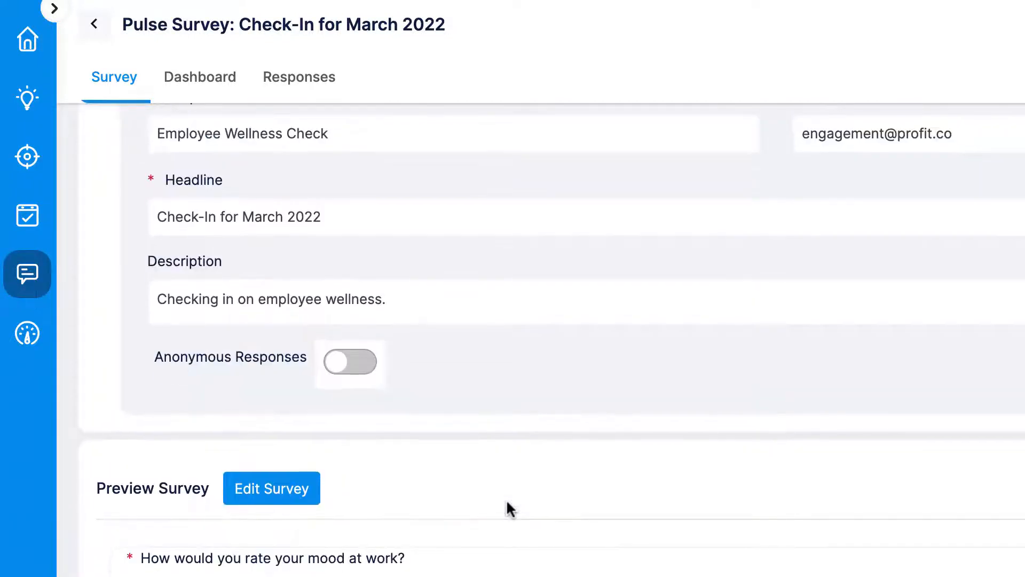
scroll(507, 502, "up", 2)
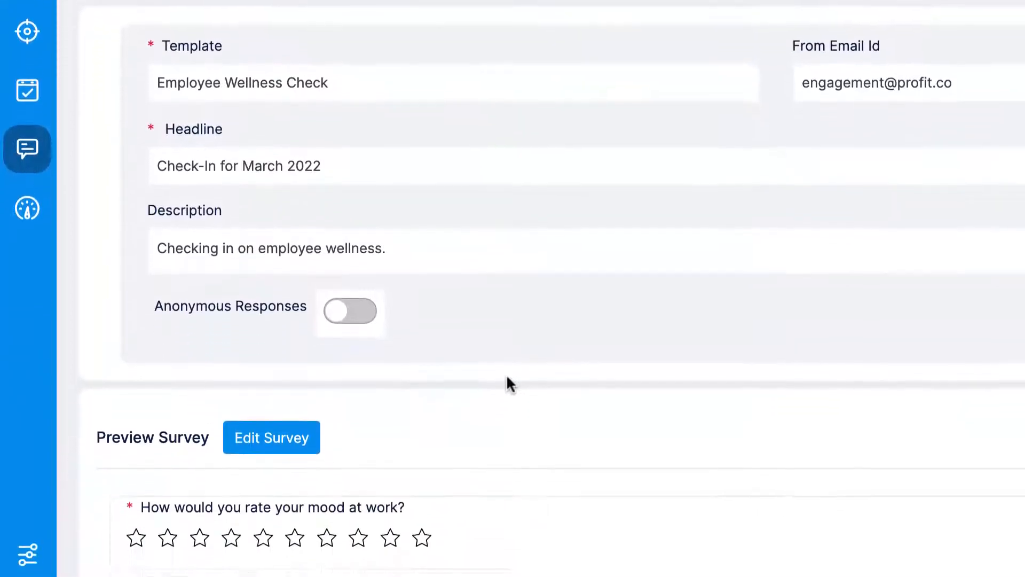
- Copy the survey's anonymous link by temporarily switching on anonymous responses
left_click(354, 312)
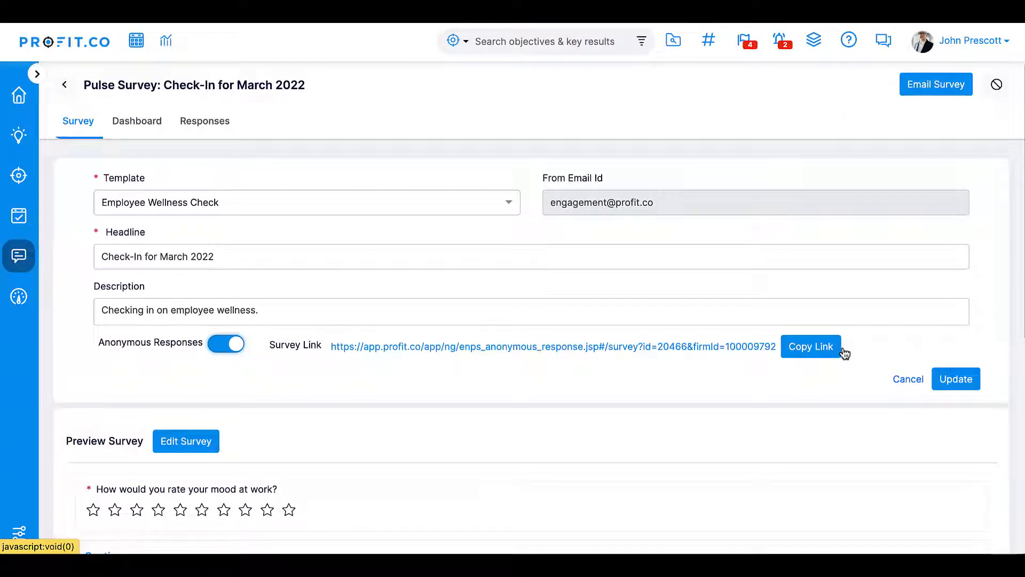
left_click(844, 353)
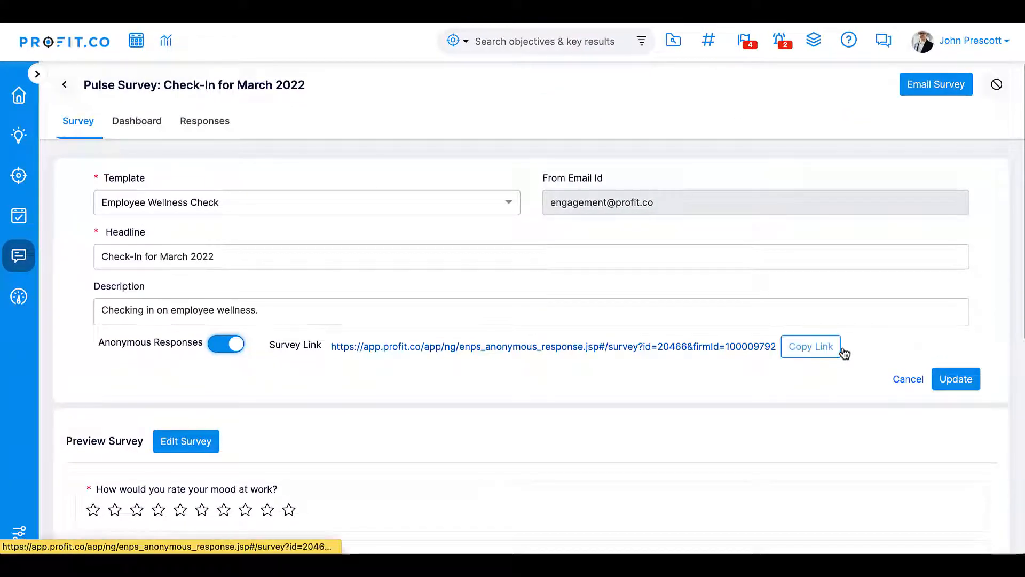
left_click(225, 353)
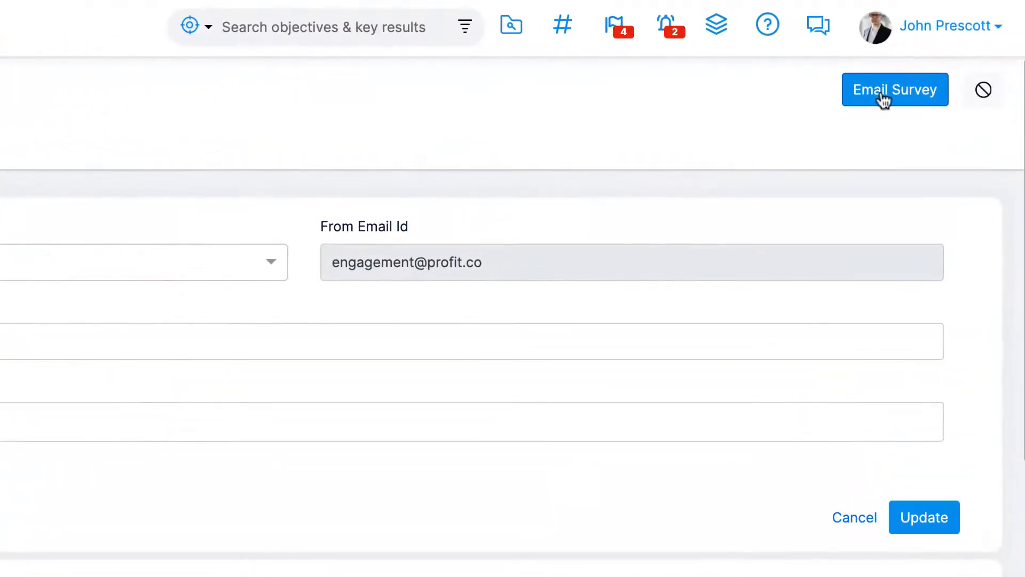
- Open the email survey dialog and schedule the sending for 03/08/2022
left_click(884, 99)
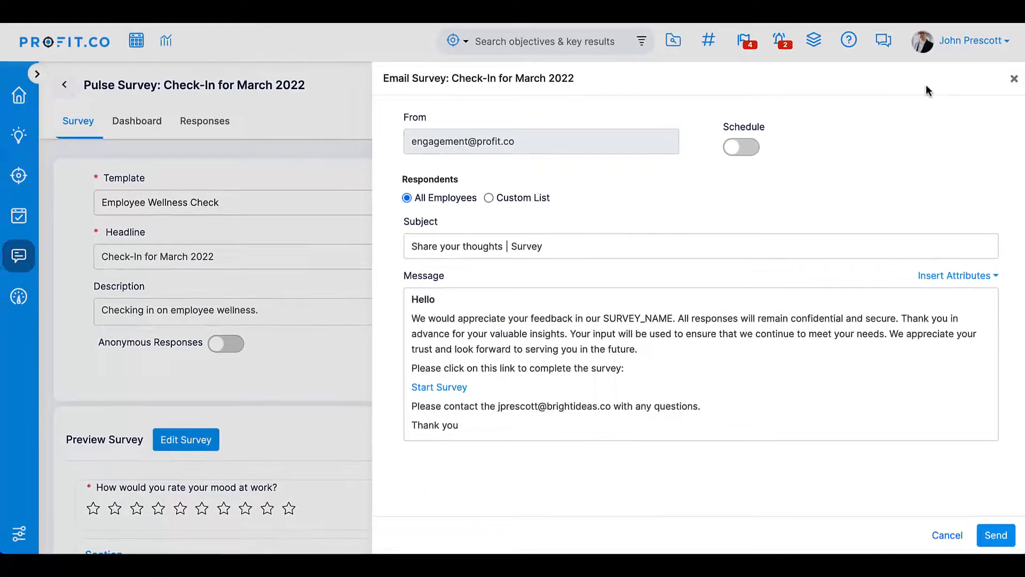
left_click(759, 147)
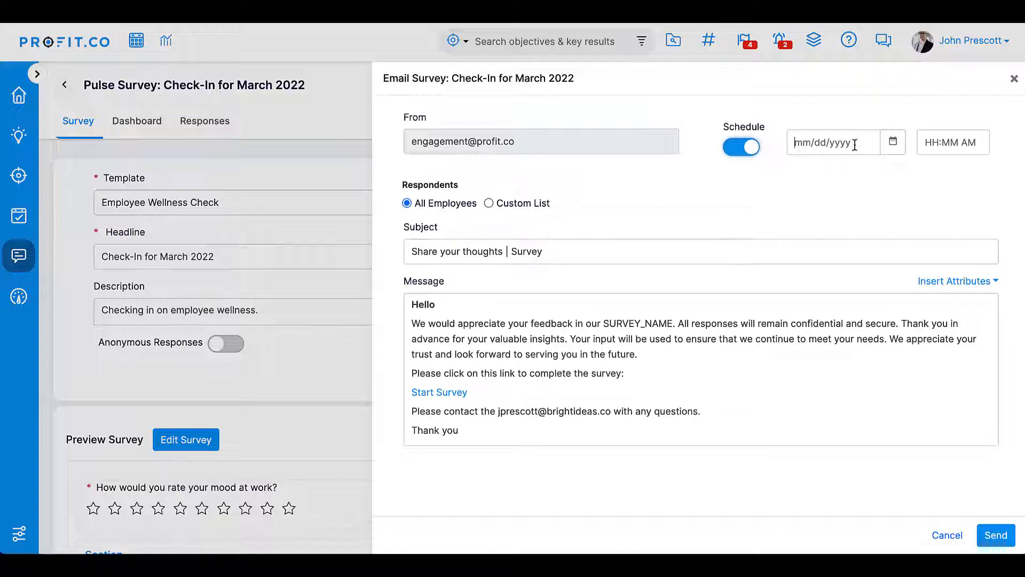
left_click(893, 142)
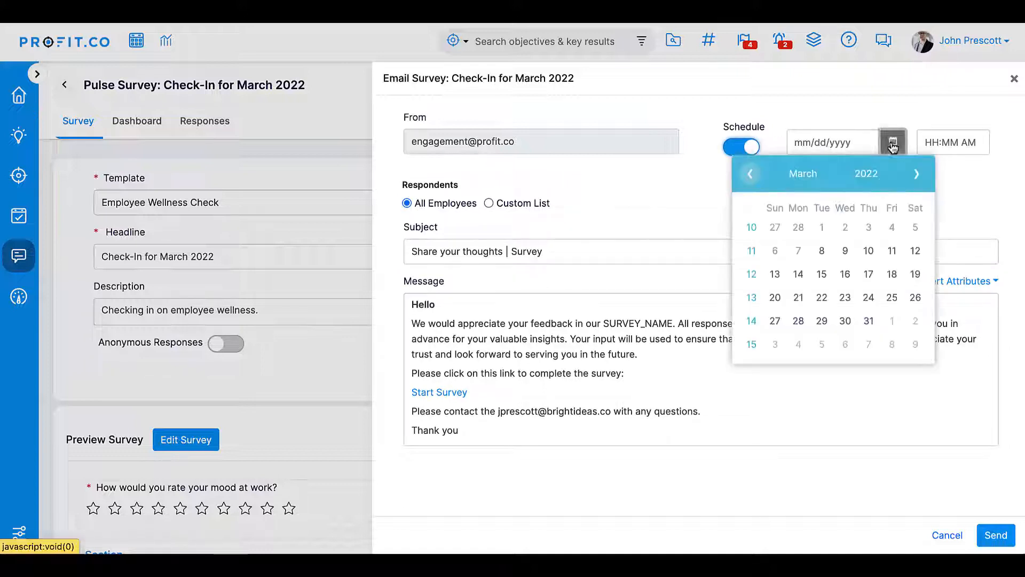
left_click(823, 251)
- Set the send time to 3:00 PM and send the survey to all employees
left_click(953, 142)
scroll(949, 214, "down", 10)
scroll(947, 216, "up", 1)
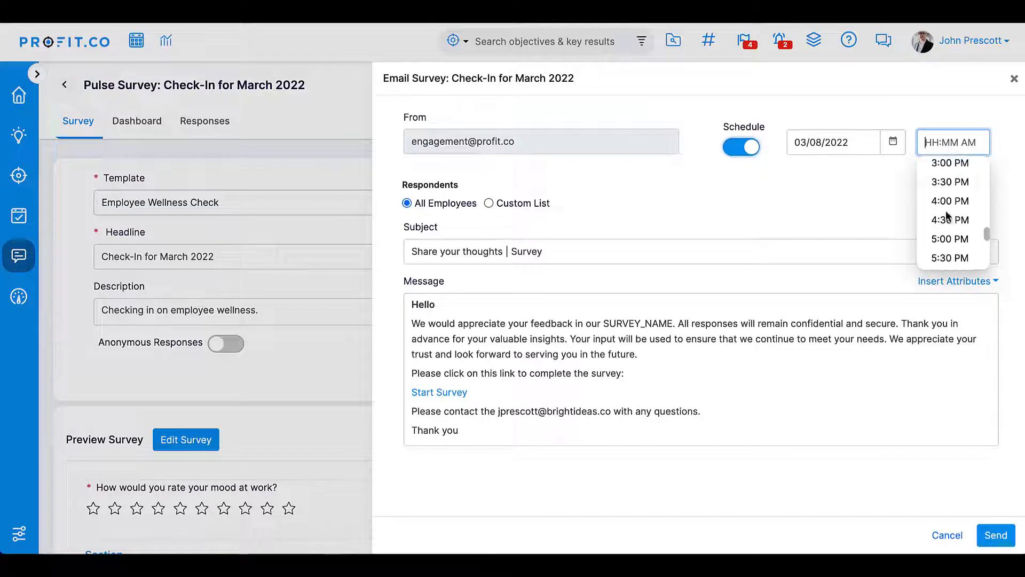
left_click(950, 162)
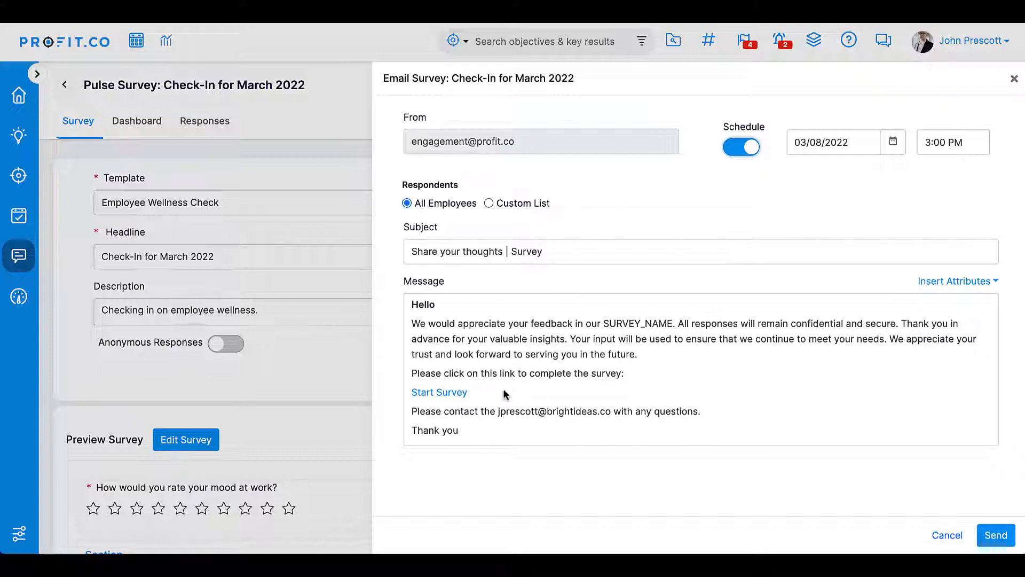
left_click(996, 534)
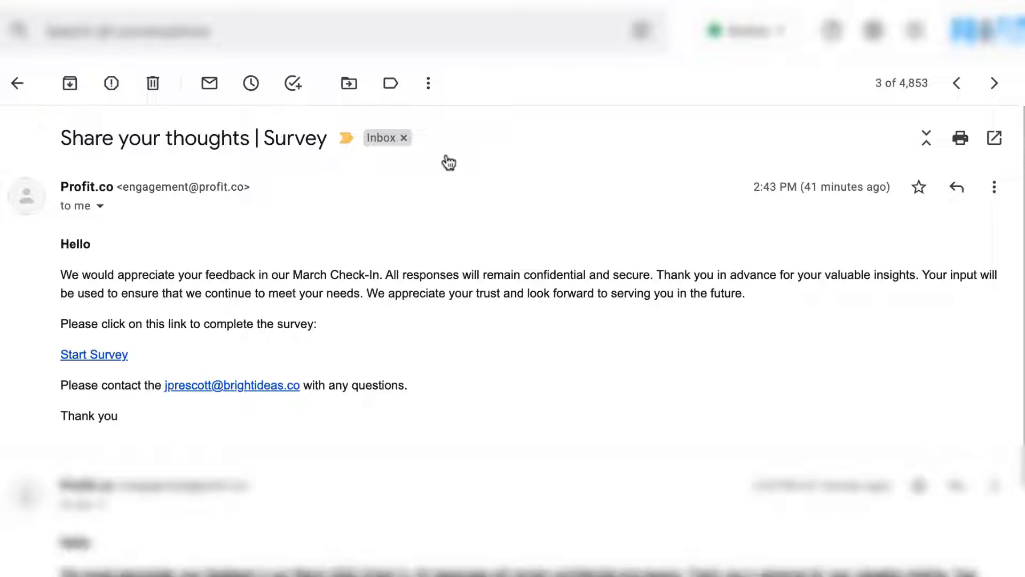
- In the email inbox, open the survey through its Start Survey link and rate mood at work six stars
left_click(95, 355)
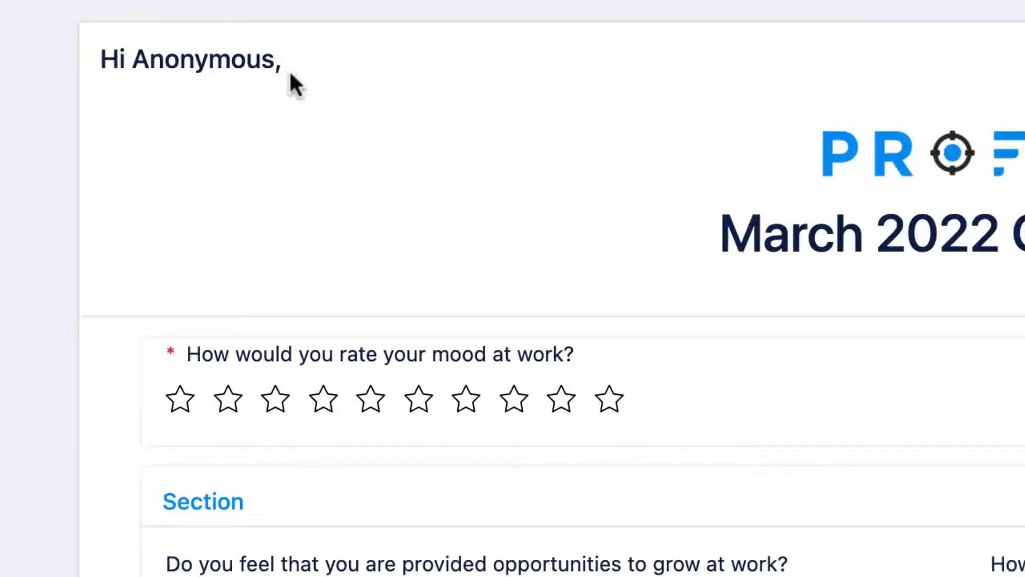
left_click(417, 407)
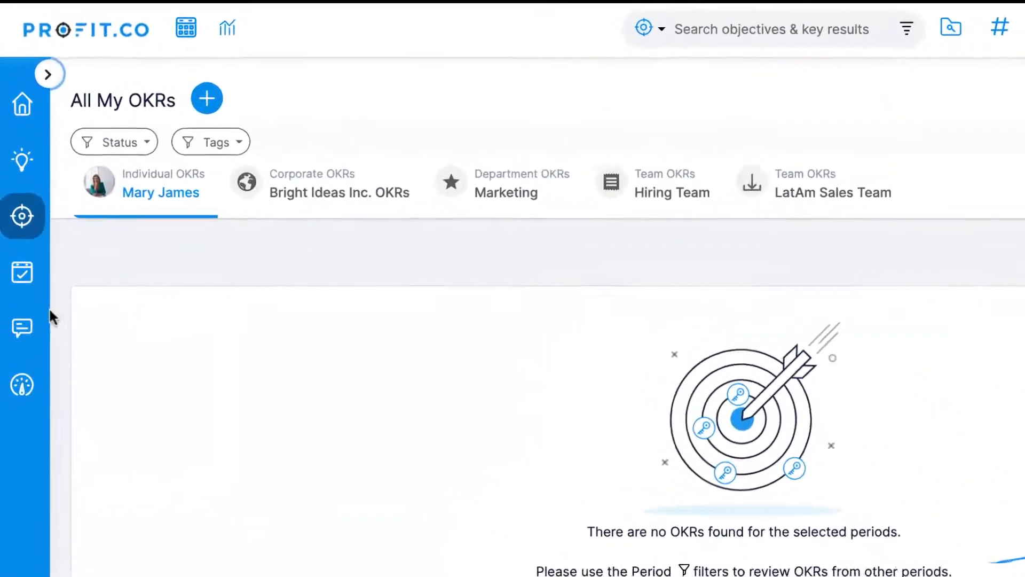
- As the employee, open the pending March Check-In survey from My Pulse Surveys
mouse_move(51, 319)
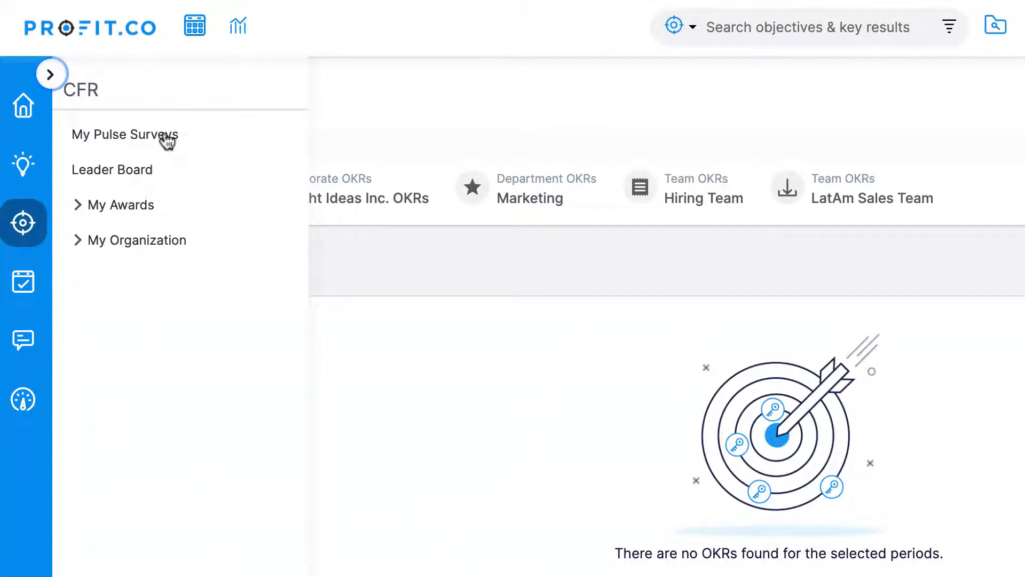
left_click(168, 140)
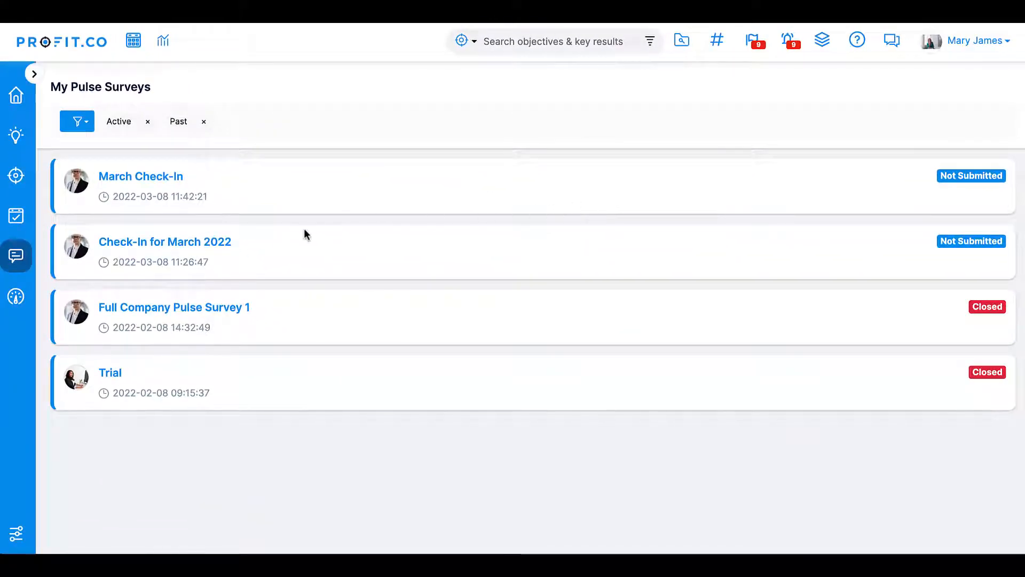
left_click(168, 246)
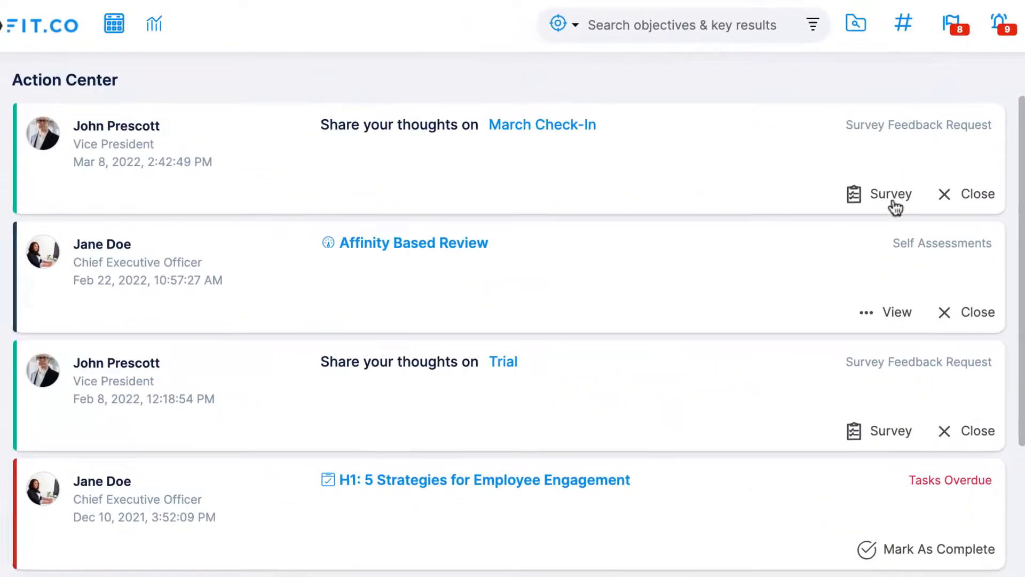
left_click(893, 202)
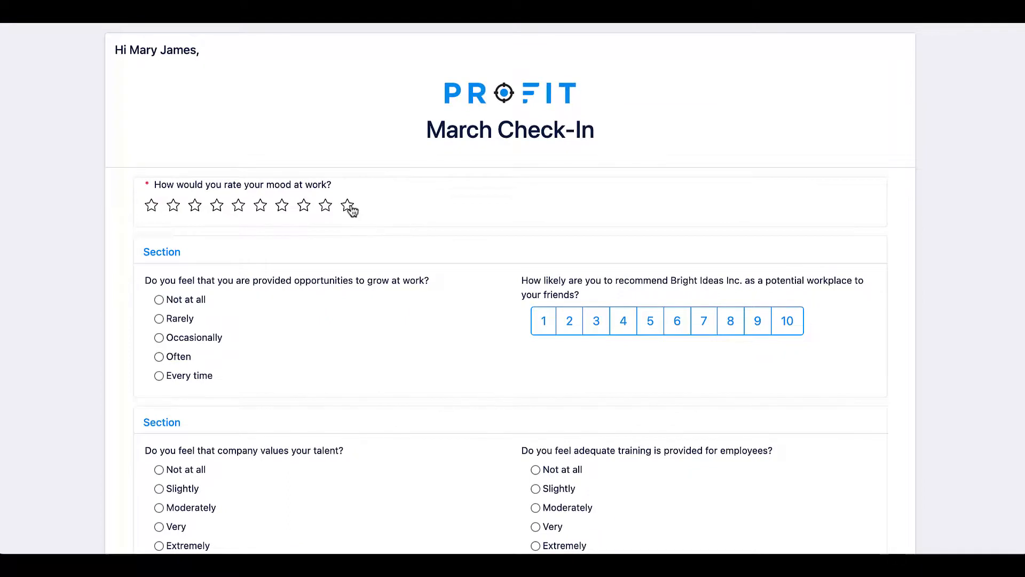
- Rate mood at work ten stars, answer Every time for growth opportunities, and pick 10 for recommending Bright Ideas Inc
left_click(348, 206)
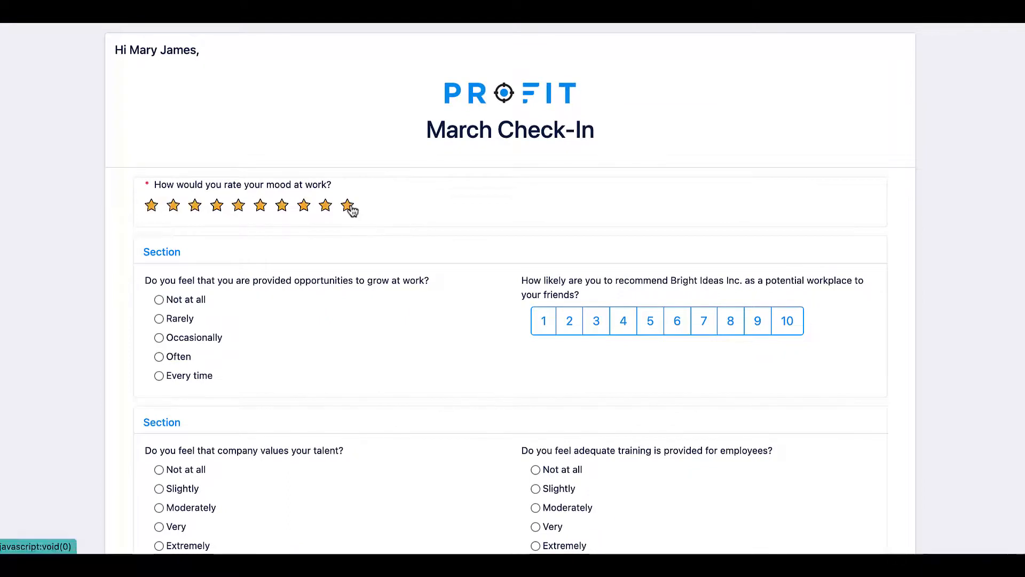
left_click(159, 376)
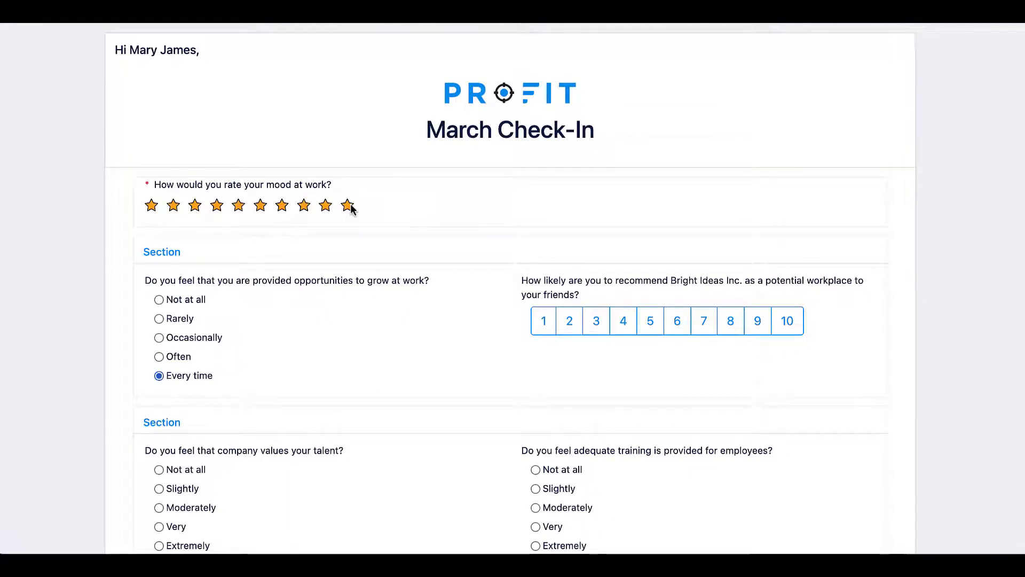
left_click(787, 321)
- Answer Very for company valuing talent and Extremely for adequate training, then submit the survey and go to my surveys
scroll(789, 323, "down", 1)
scroll(790, 325, "down", 1)
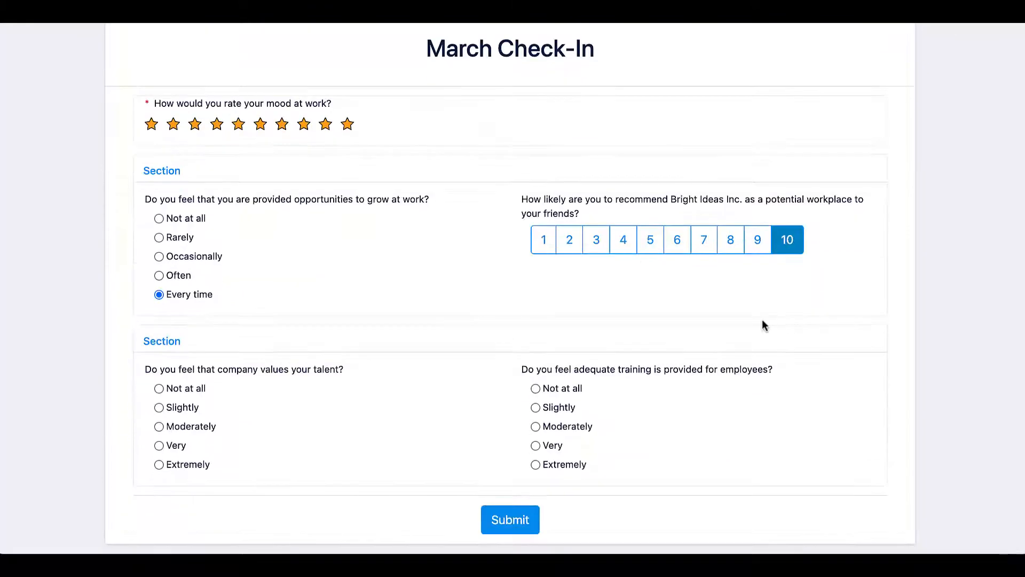
left_click(160, 445)
left_click(535, 464)
left_click(512, 519)
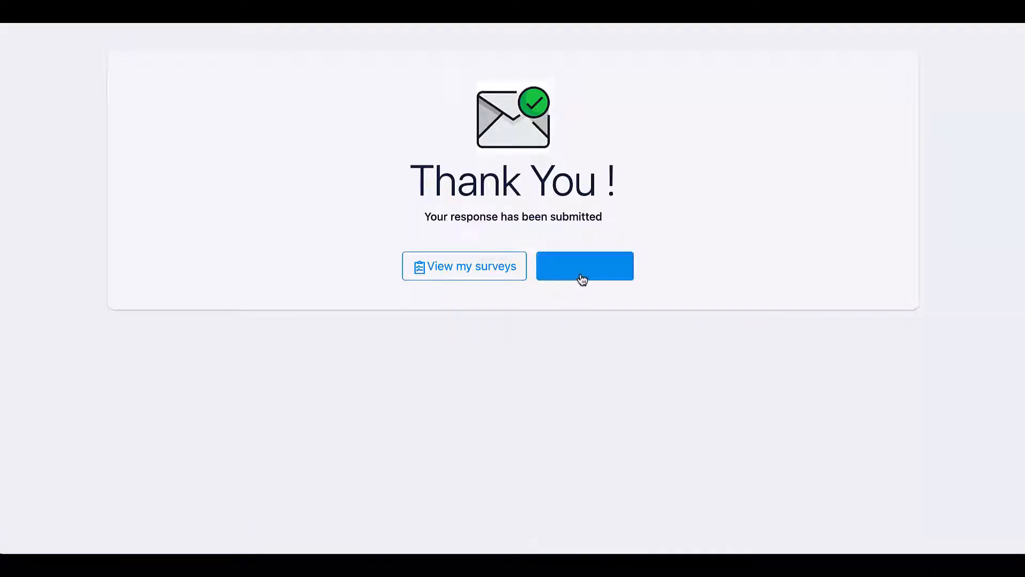
left_click(481, 267)
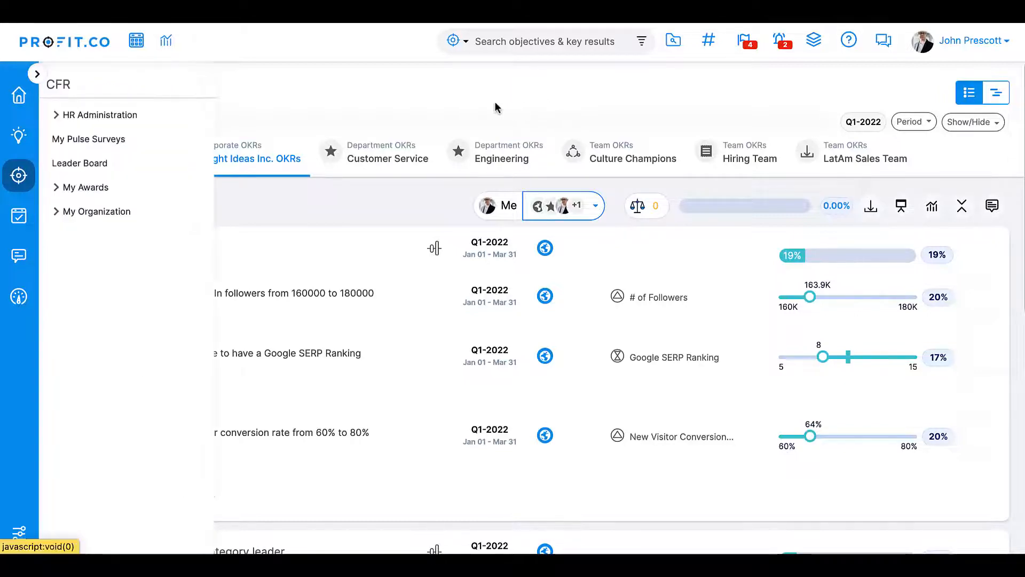
- Open the March Check-In pulse survey's dashboard from HR Administration and review its result charts
left_click(128, 128)
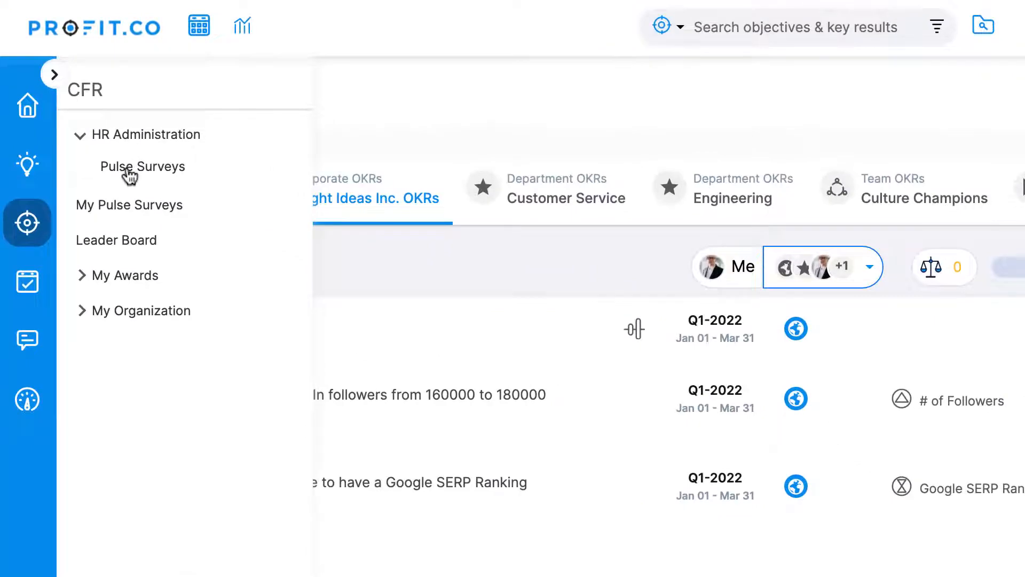
left_click(130, 172)
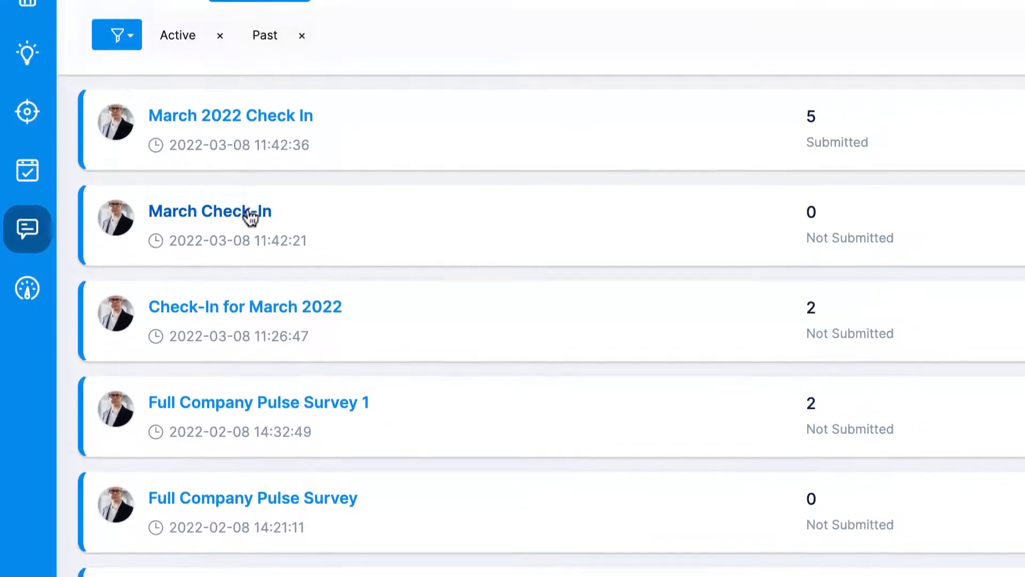
left_click(250, 217)
left_click(214, 103)
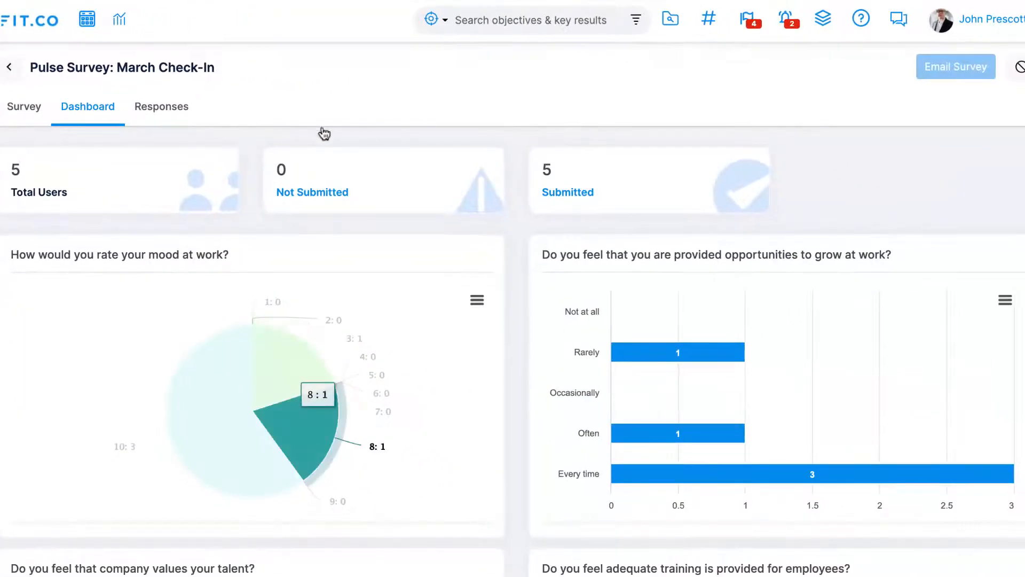
scroll(938, 191, "down", 1)
scroll(937, 188, "down", 5)
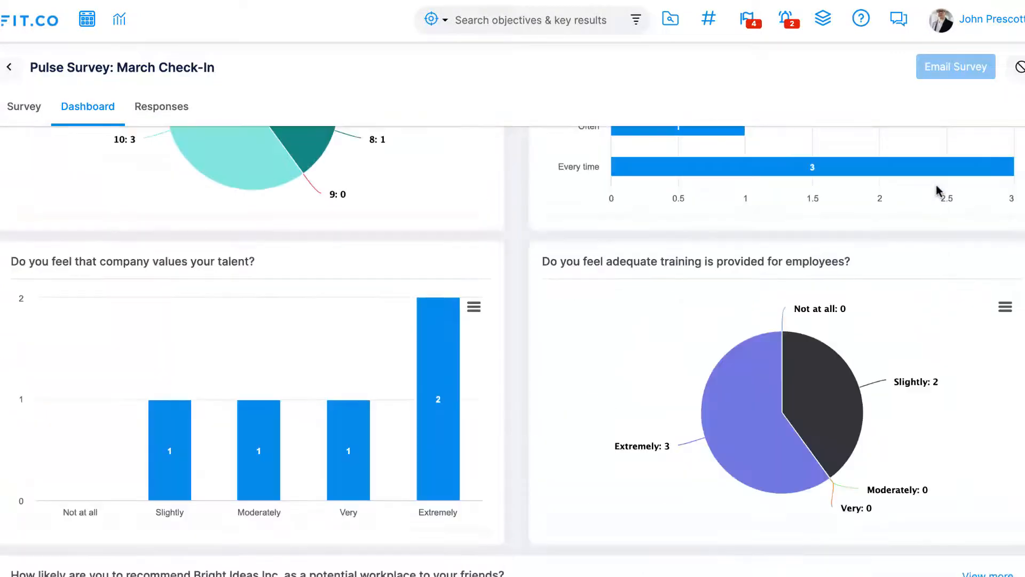
scroll(937, 188, "down", 6)
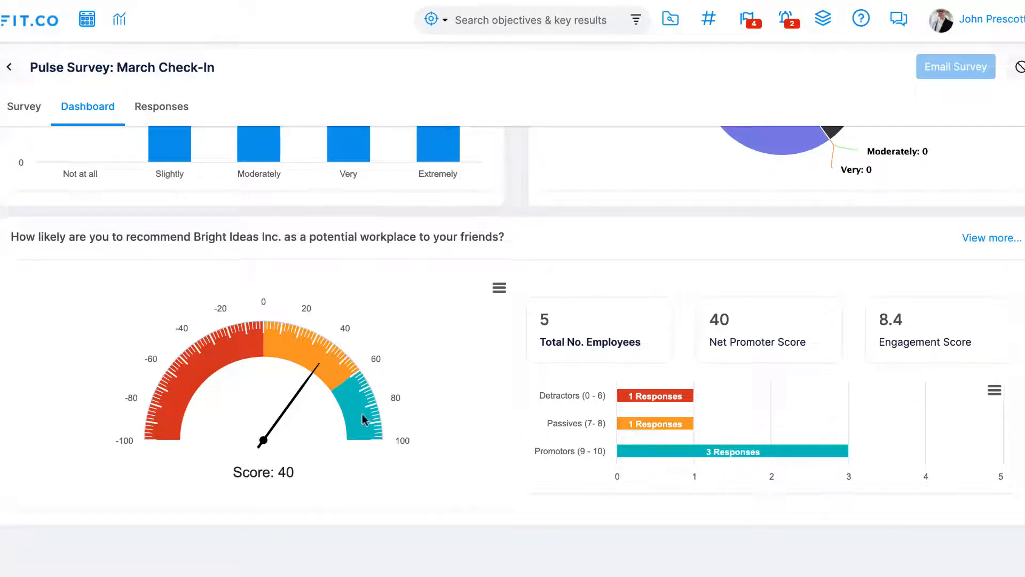
scroll(362, 415, "up", 10)
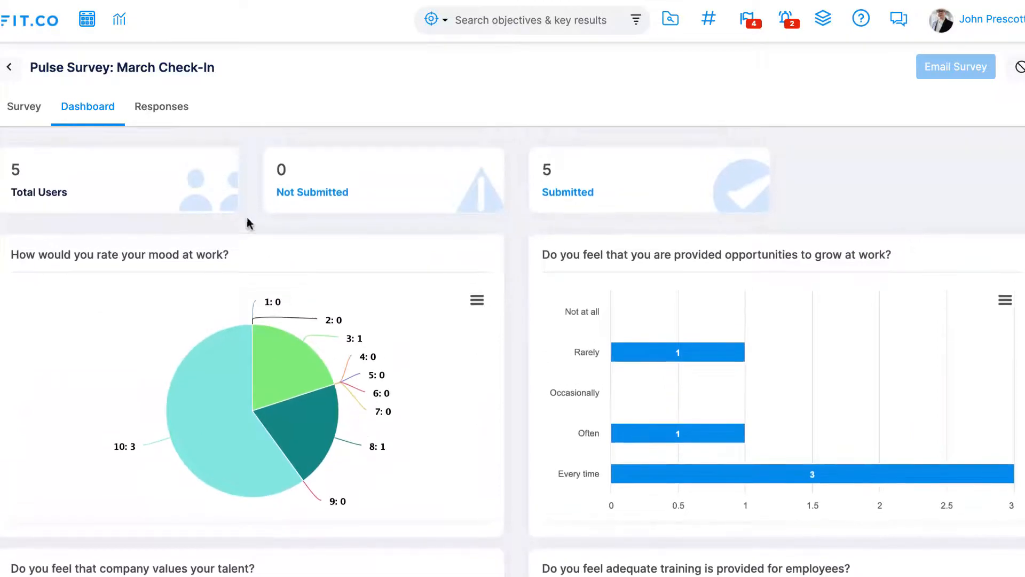
- Browse the survey's individual responses, stepping through each responder's answers
left_click(179, 107)
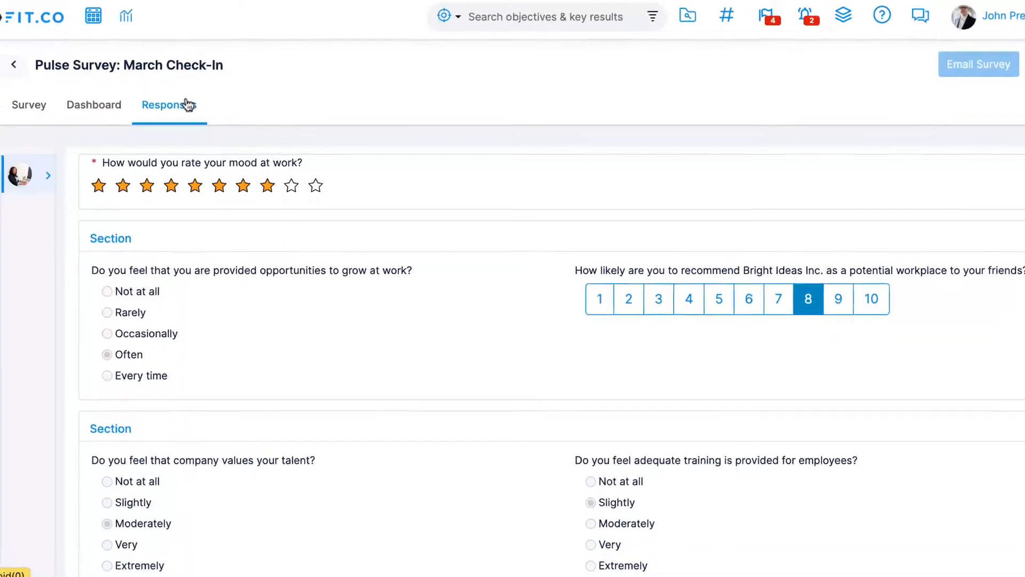
left_click(131, 168)
left_click(135, 296)
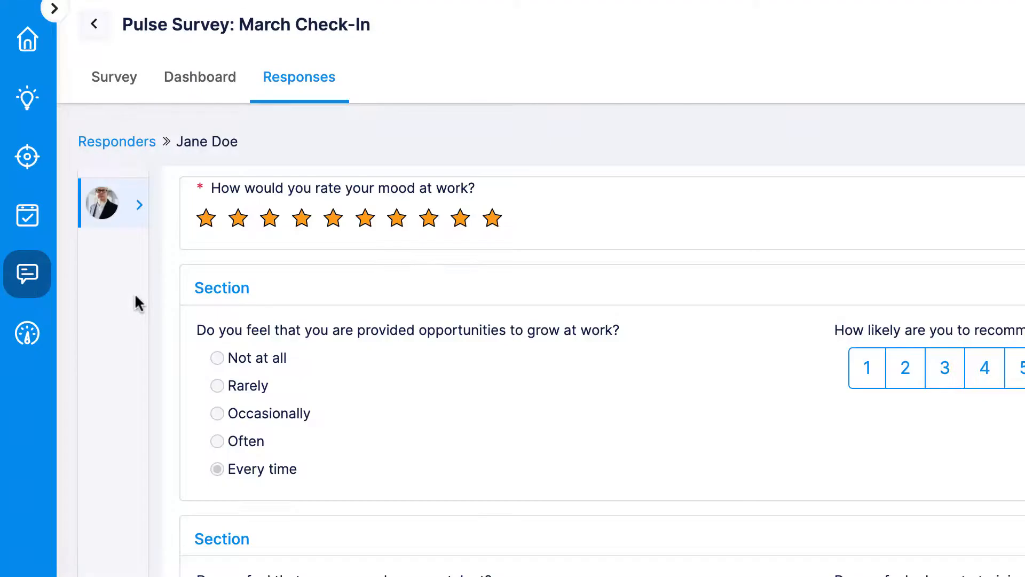
left_click(139, 205)
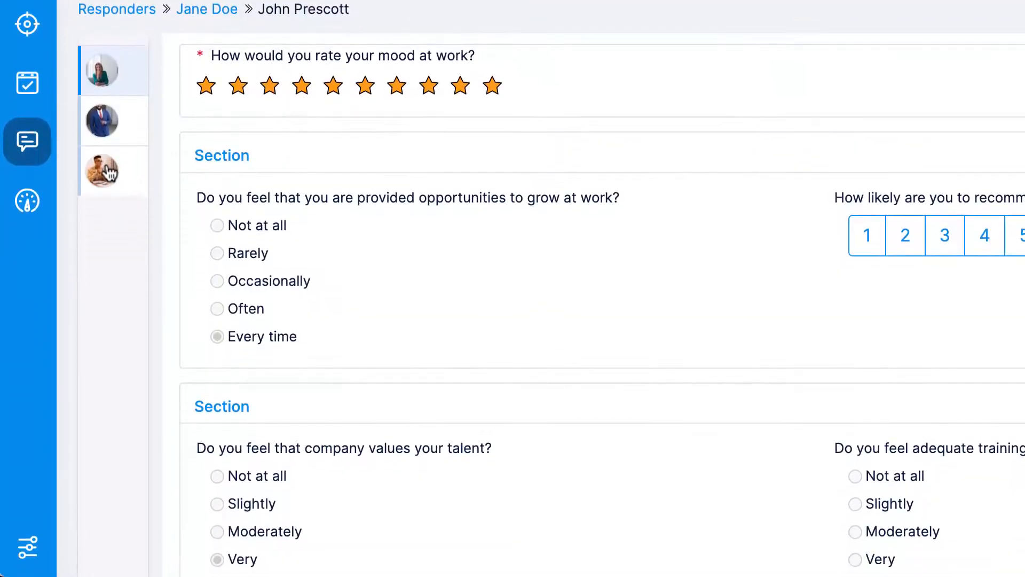
left_click(108, 171)
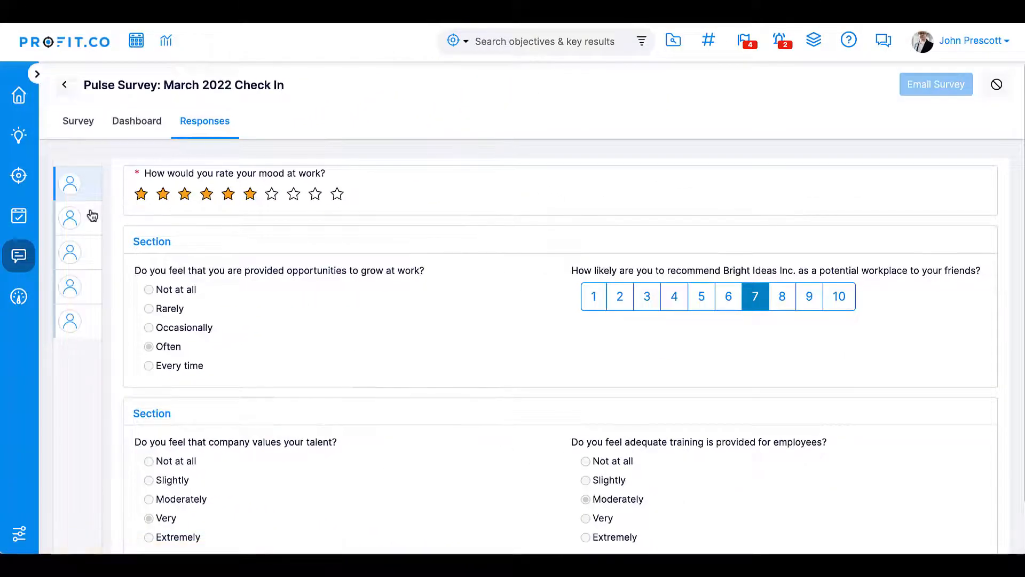
left_click(76, 224)
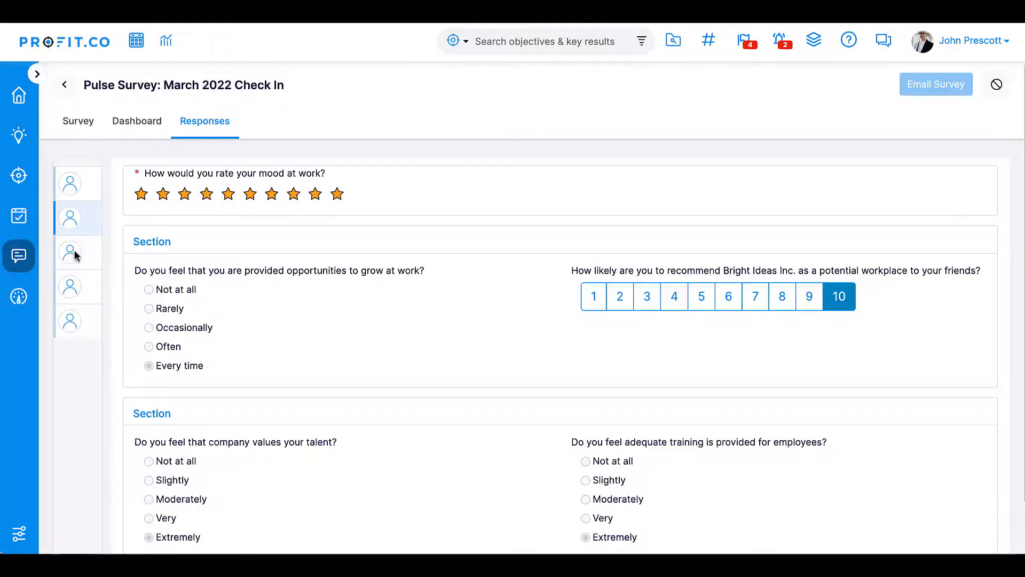
left_click(73, 321)
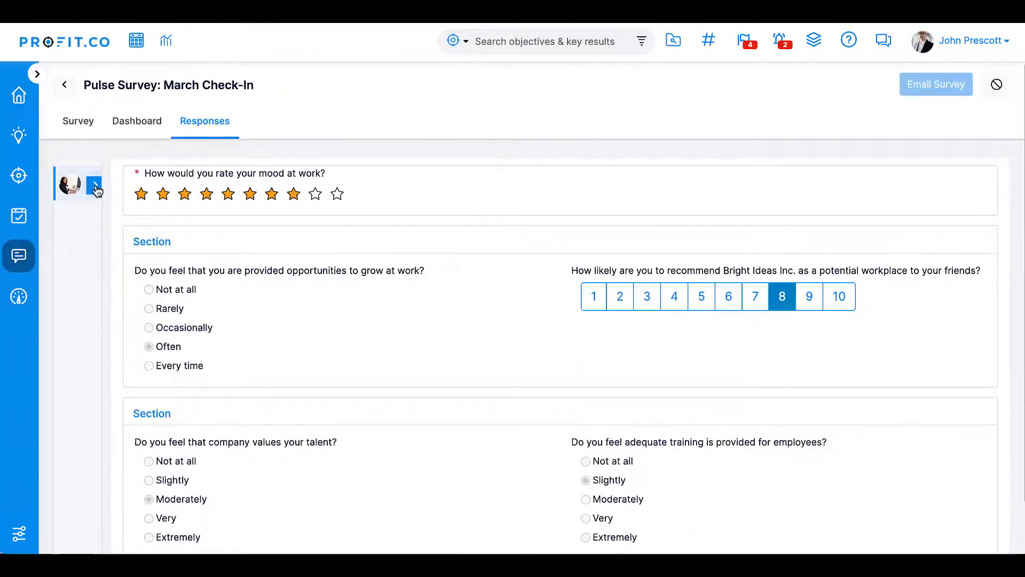
left_click(96, 189)
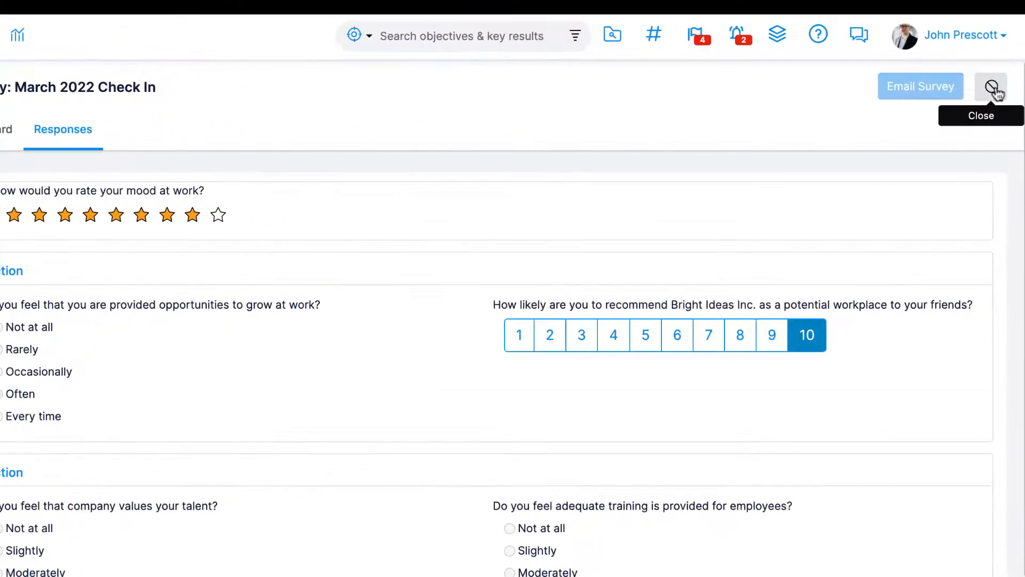
- Close the survey, reopen March Check-In, and view its responses responder by responder
left_click(993, 88)
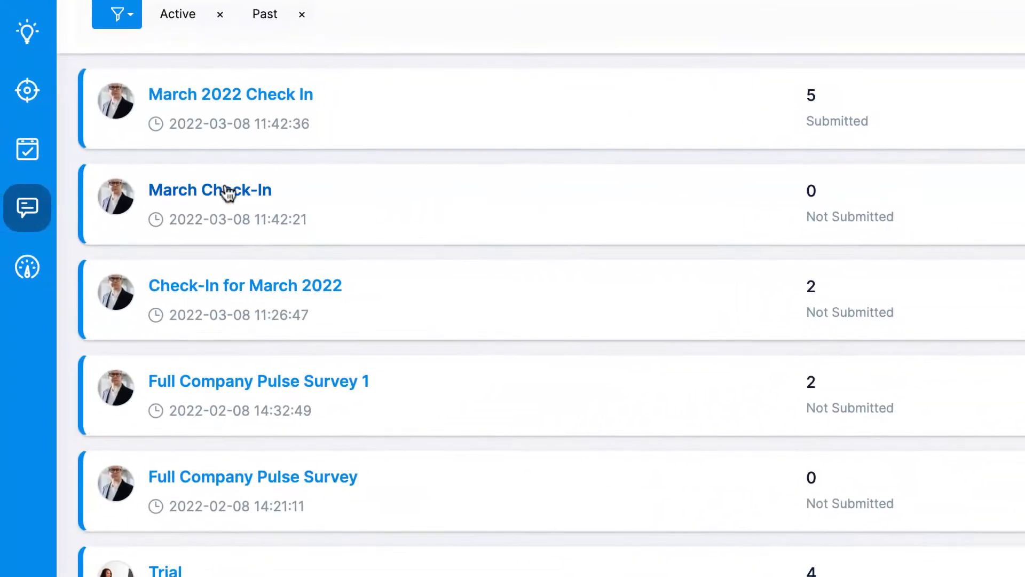
left_click(227, 191)
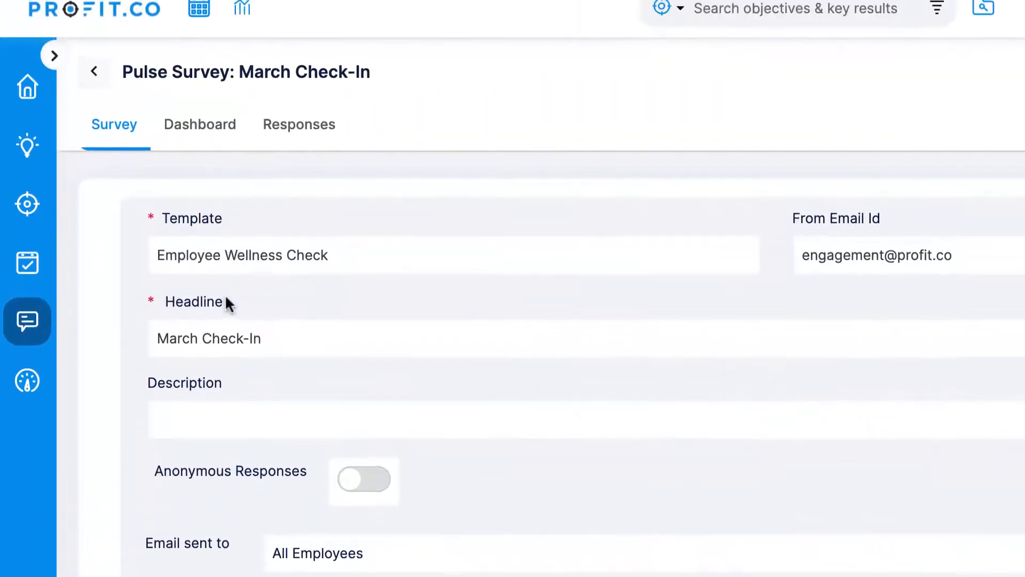
left_click(311, 123)
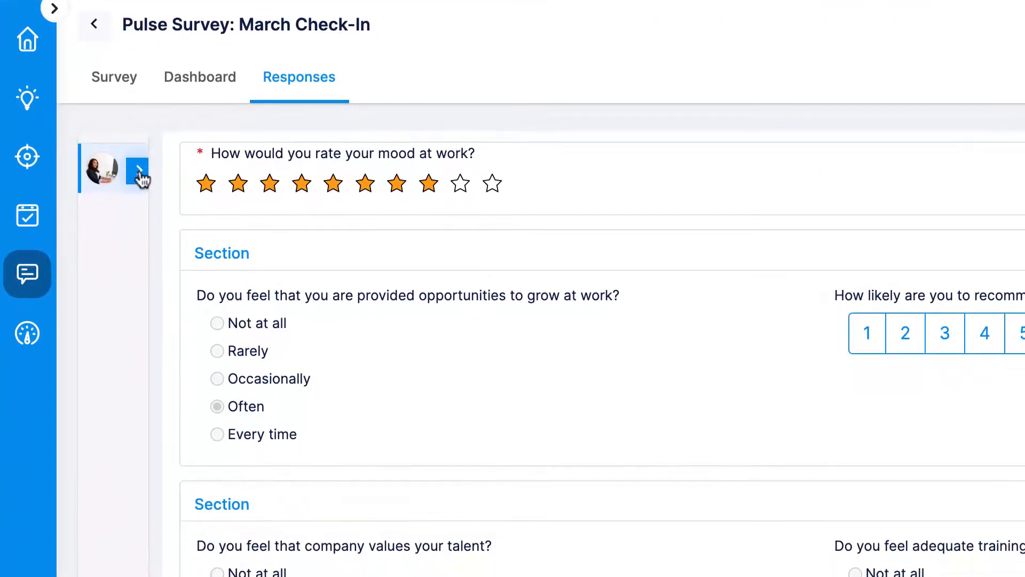
left_click(139, 172)
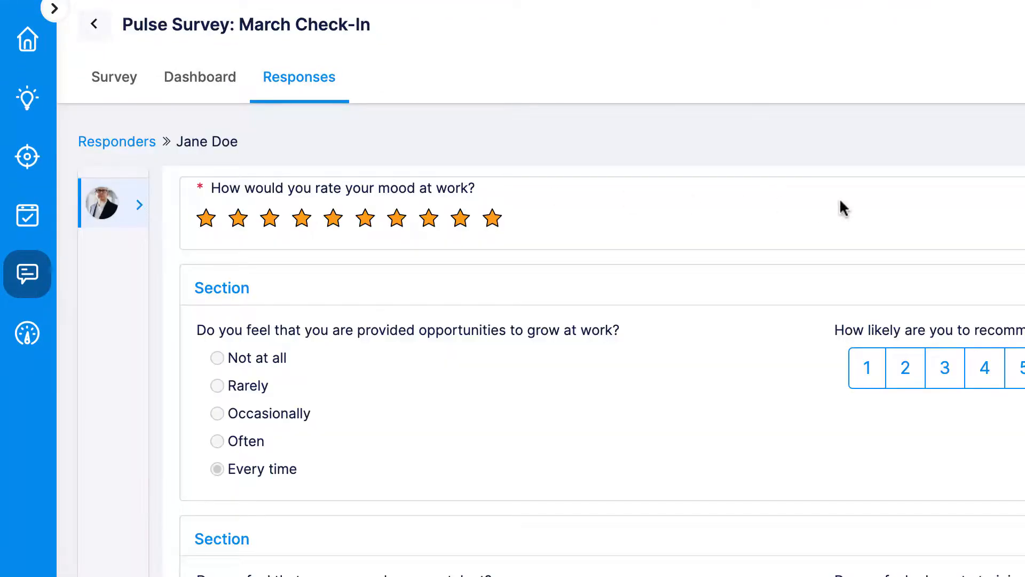